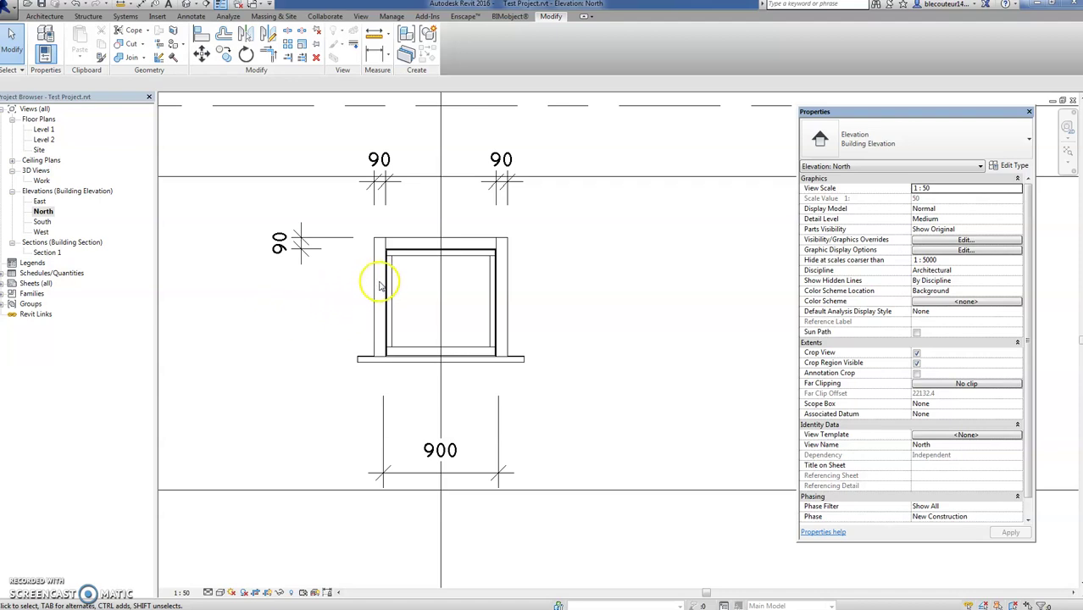
- Select the awning window in the North elevation
left_click(379, 287)
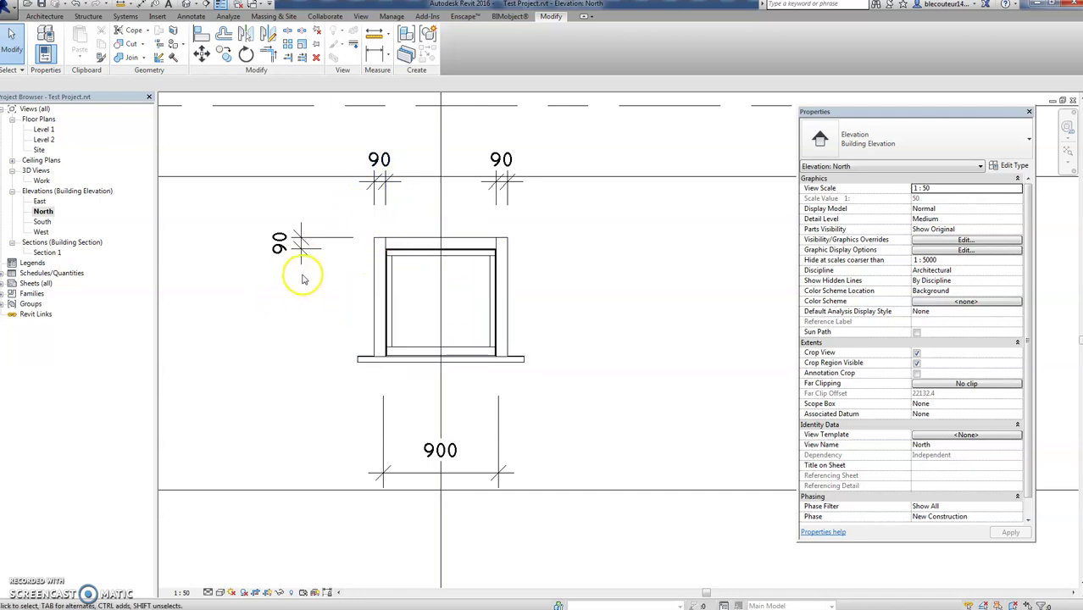
- Open Section 1, zoom in on the window sill and select the Generic100 Frame host wall
double_click(49, 252)
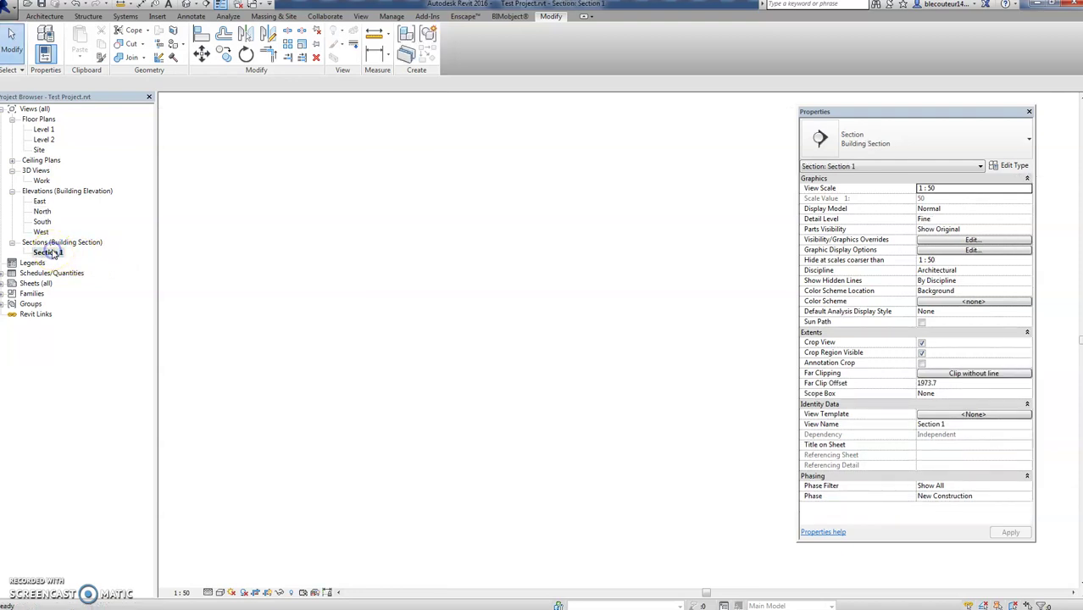
scroll(447, 307, "up", 2)
middle_click_drag(447, 307, 341, 377)
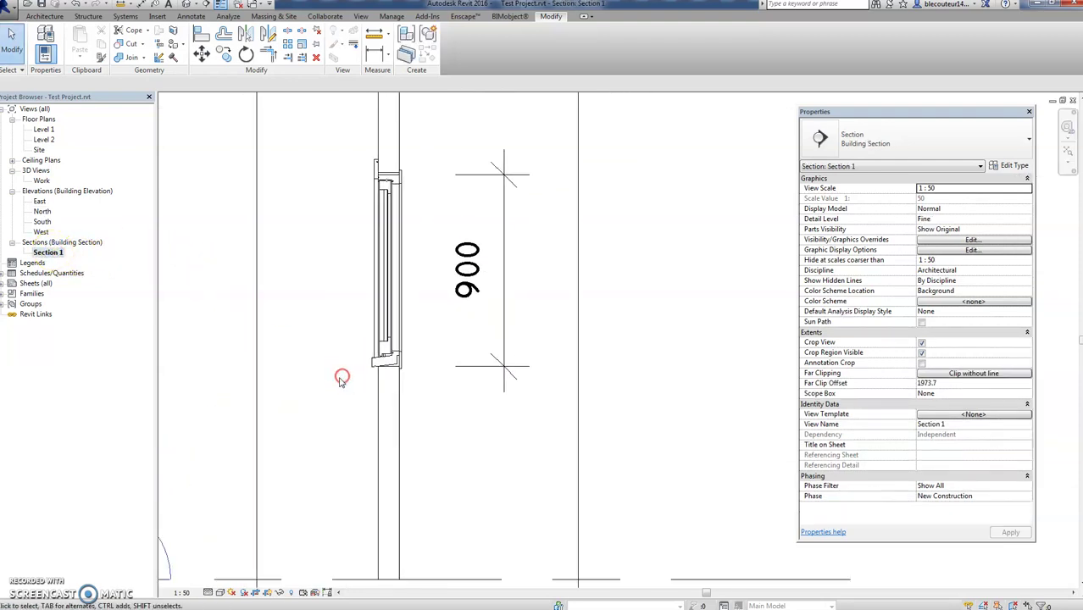
scroll(412, 362, "up", 3)
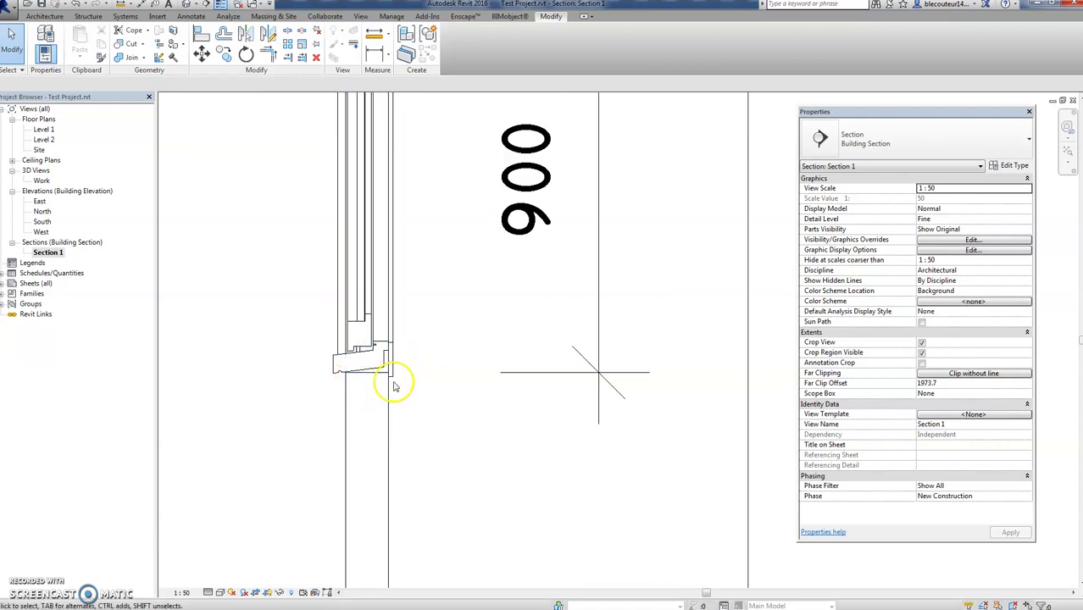
scroll(279, 322, "down", 4)
scroll(284, 369, "up", 2)
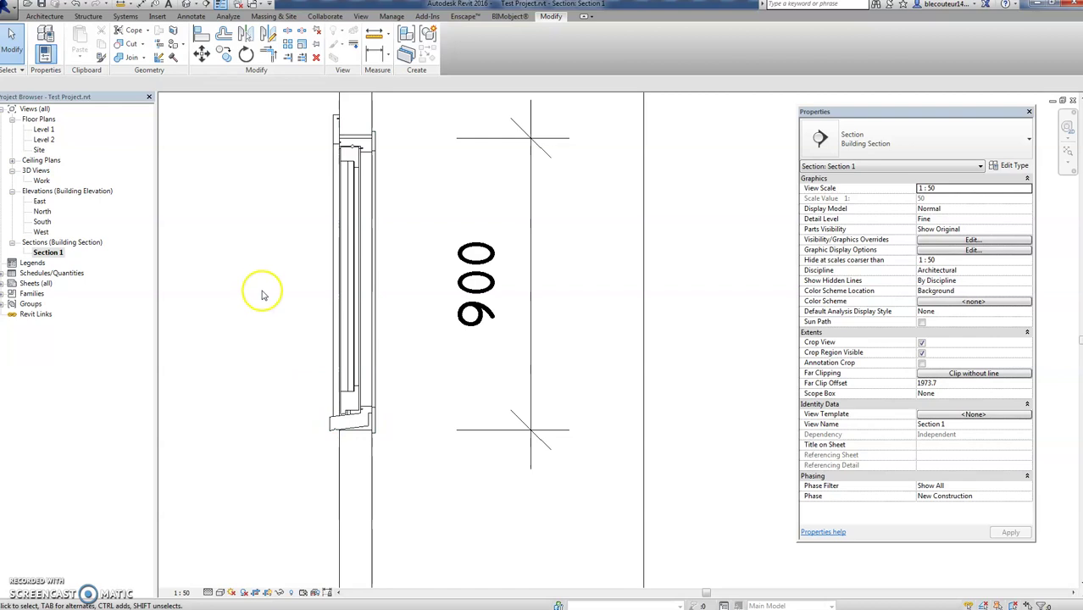
scroll(261, 289, "up", 2)
scroll(285, 266, "down", 3)
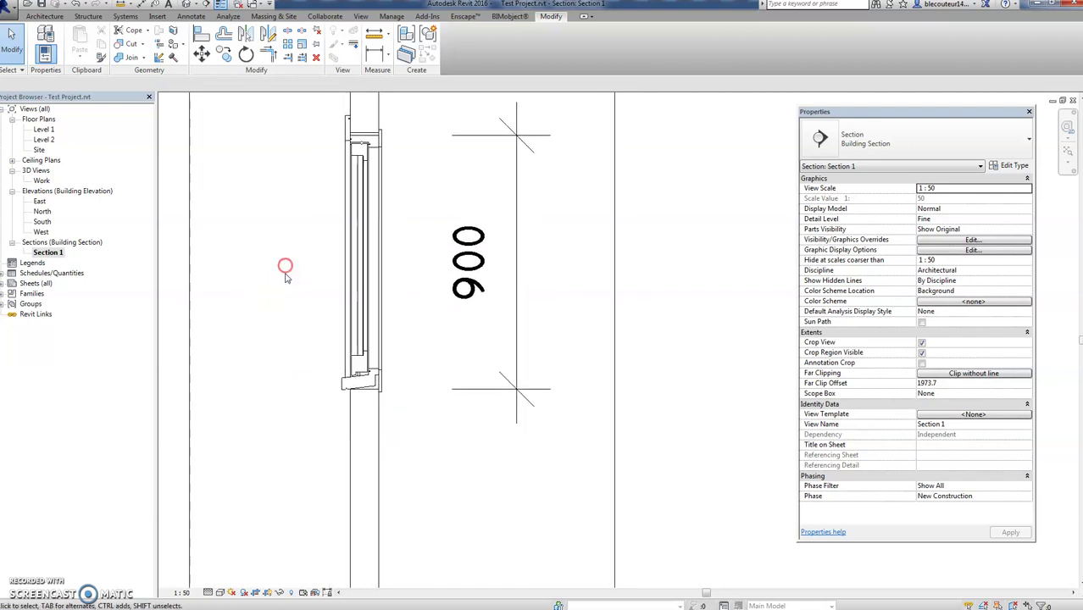
left_click(379, 427)
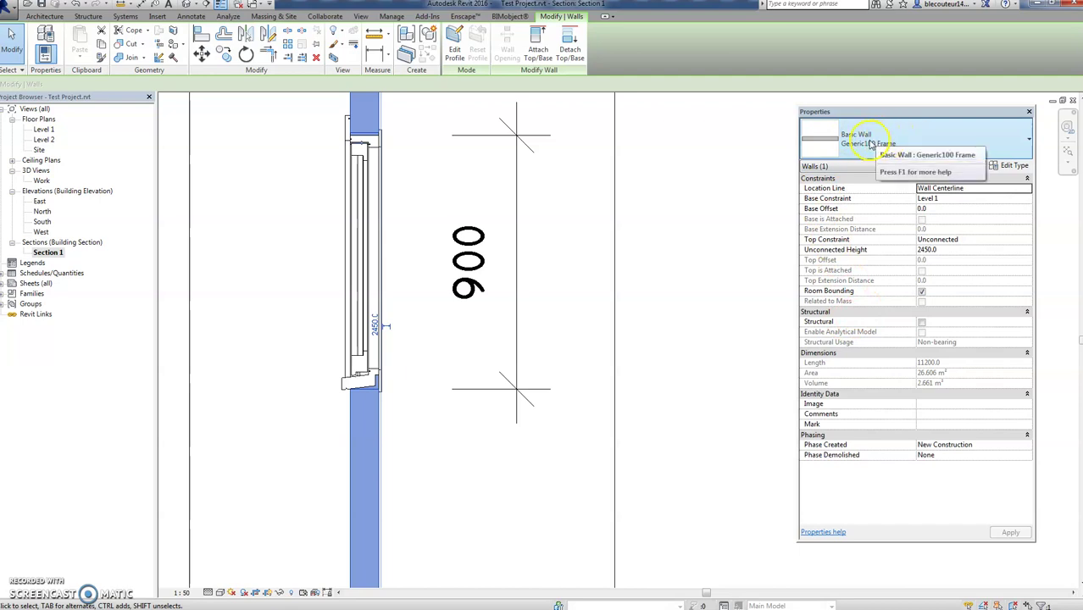
- Change the selected wall's type to Basic Wall: Generic200 Nominal
left_click(1028, 141)
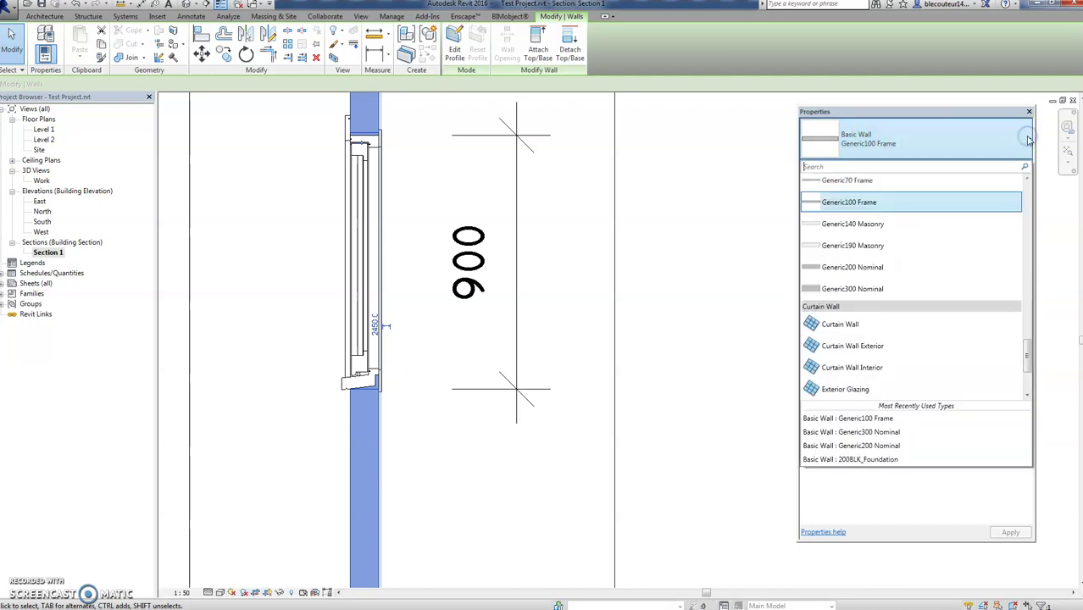
left_click(881, 268)
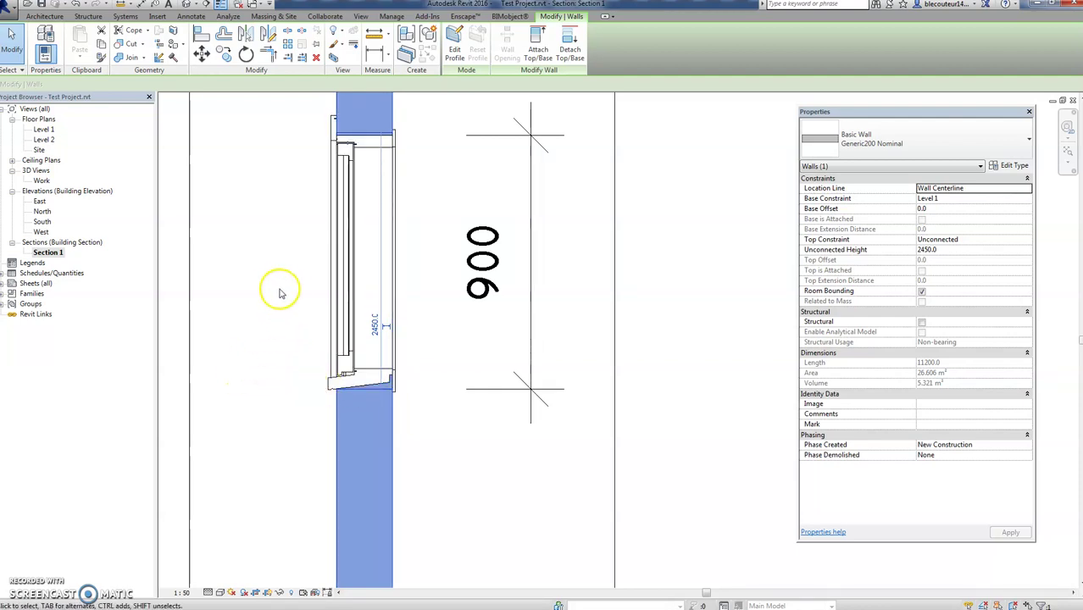
- Set the Awning Frame2 window type's Height to 1200 in Type Properties
left_click(321, 272)
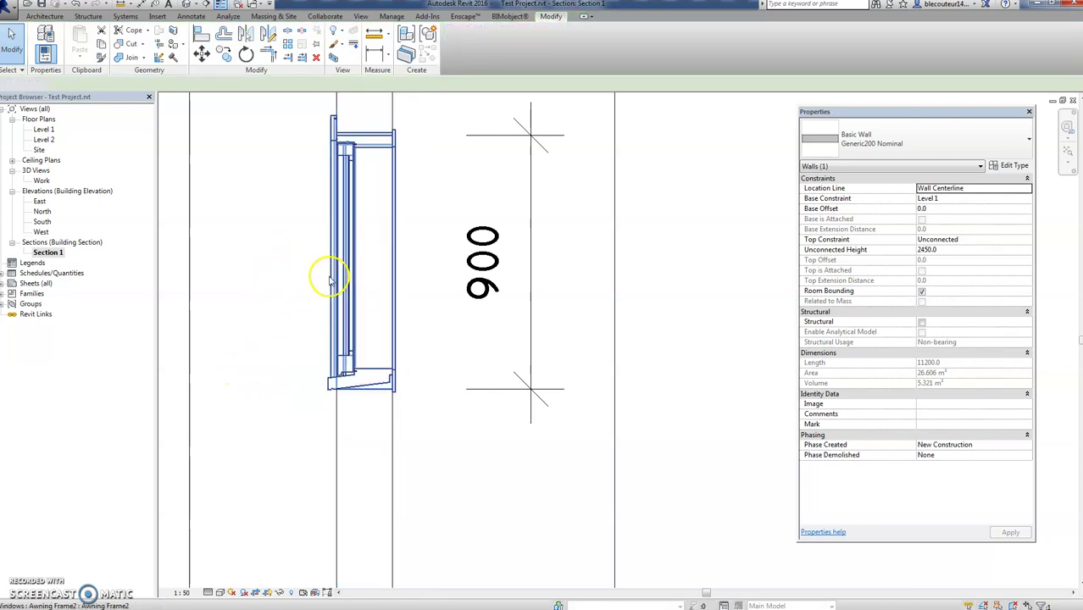
left_click(346, 255)
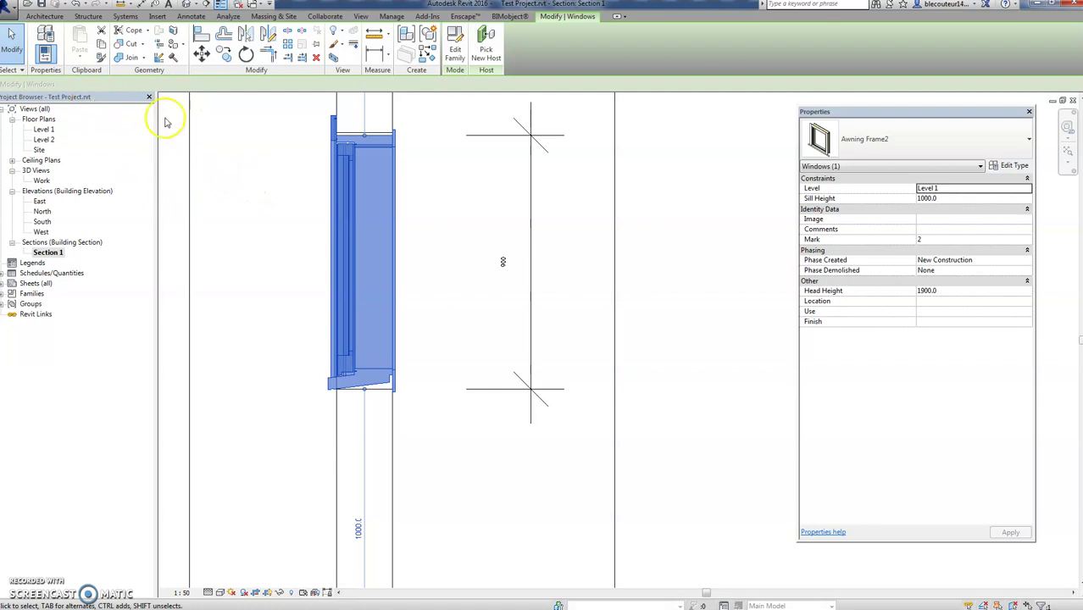
left_click(1013, 165)
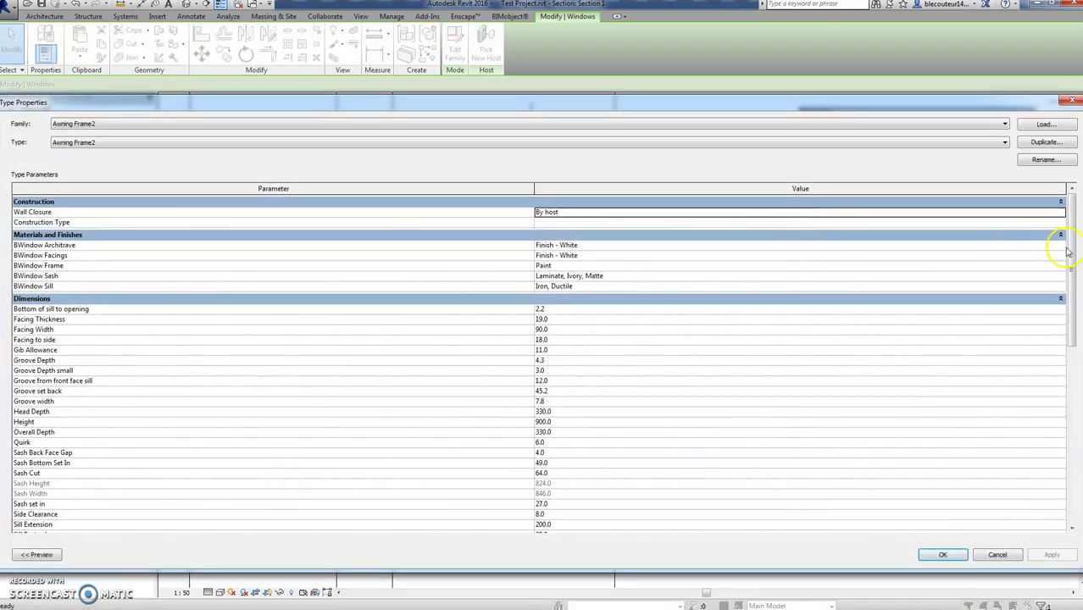
left_click_drag(1072, 235, 1072, 272)
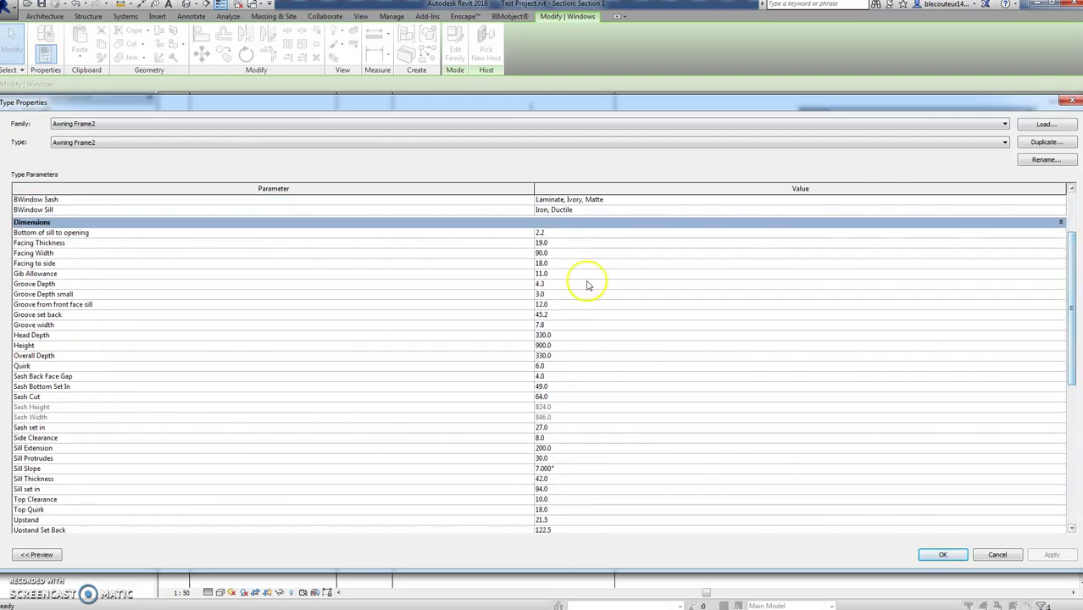
left_click(564, 345)
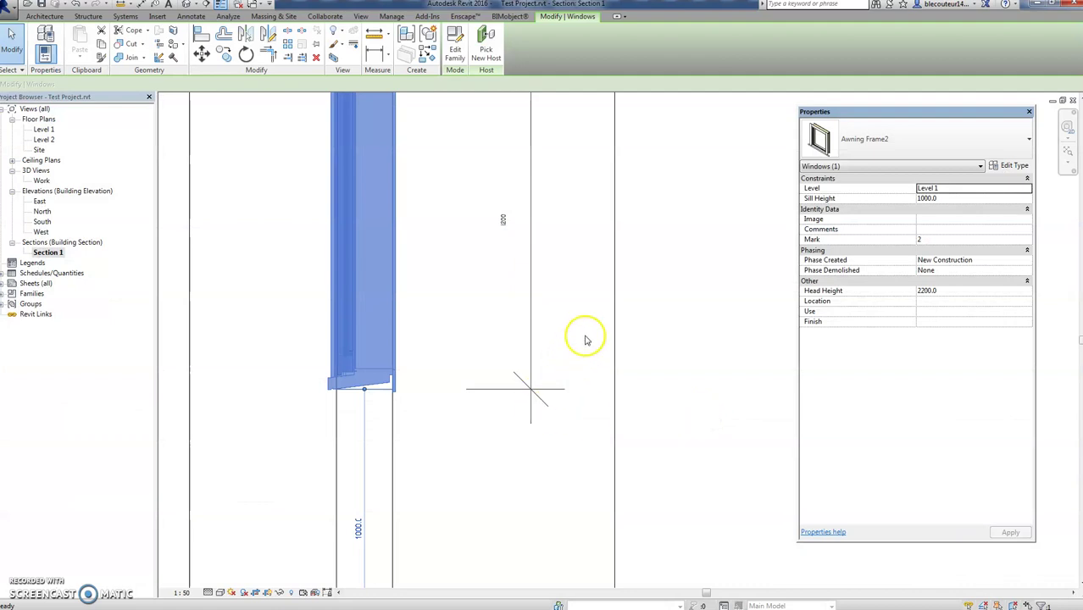
left_click(565, 414)
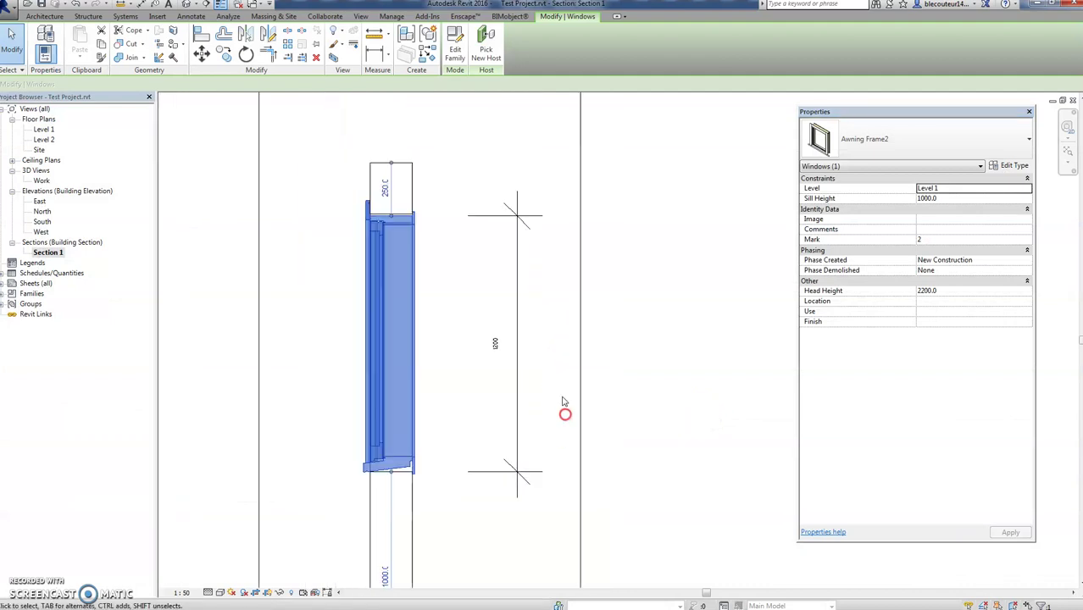
- Open the North elevation and select the taller Awning Frame2 window
left_click(551, 360)
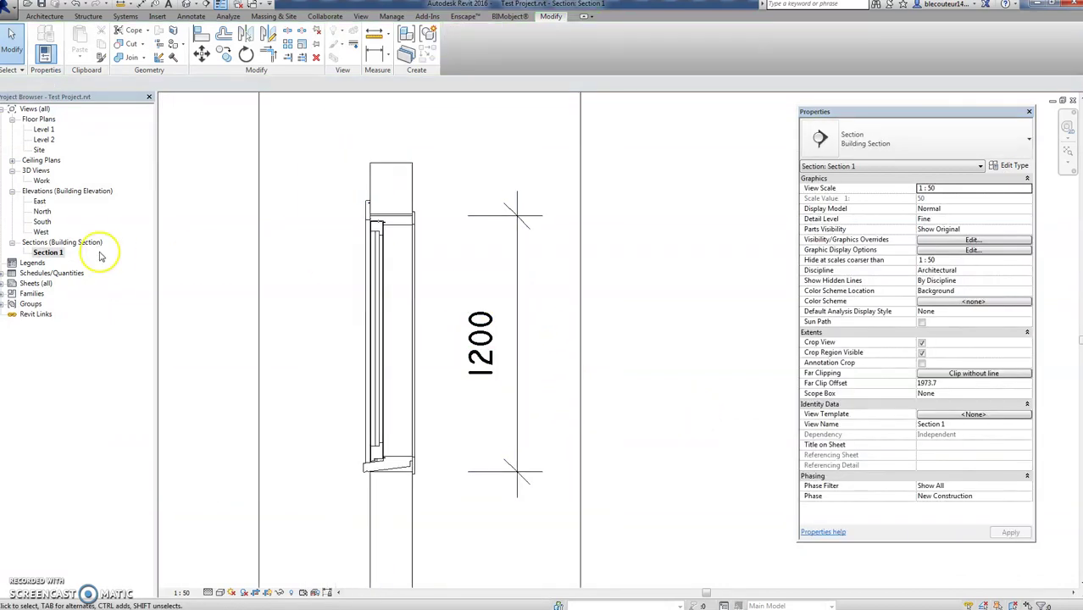
double_click(41, 212)
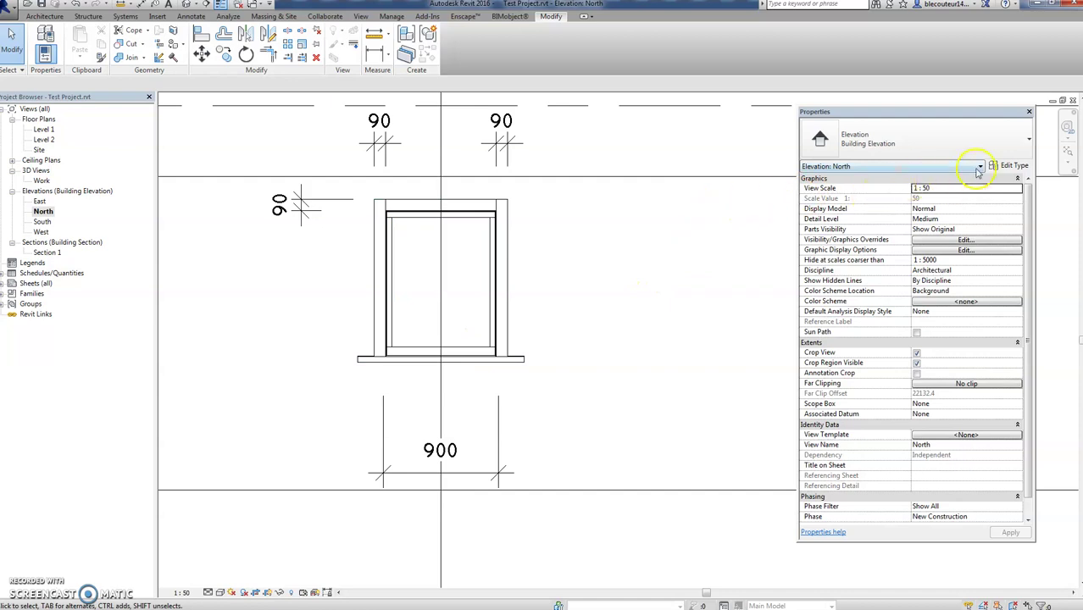
left_click(498, 285)
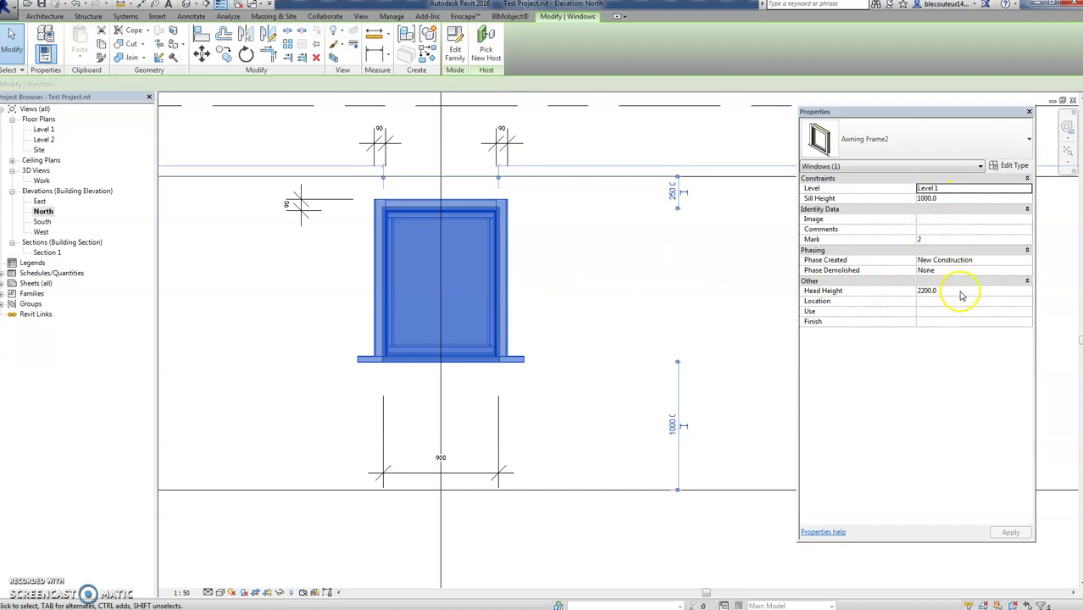
- Set the Awning Frame2 type Width to 1200, then deselect the window
left_click(1014, 166)
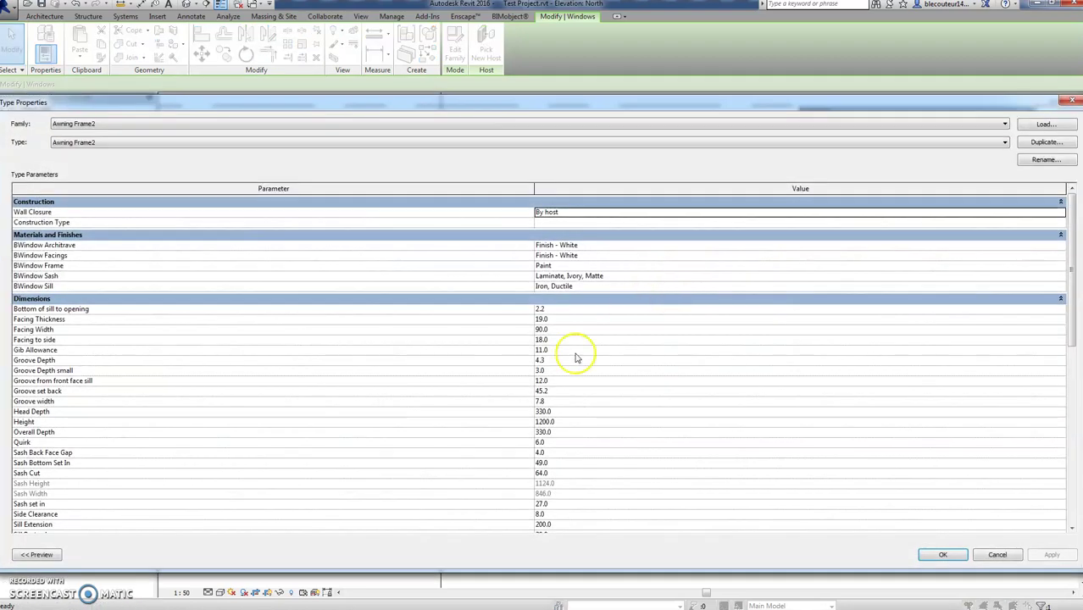
left_click_drag(1070, 278, 1055, 399)
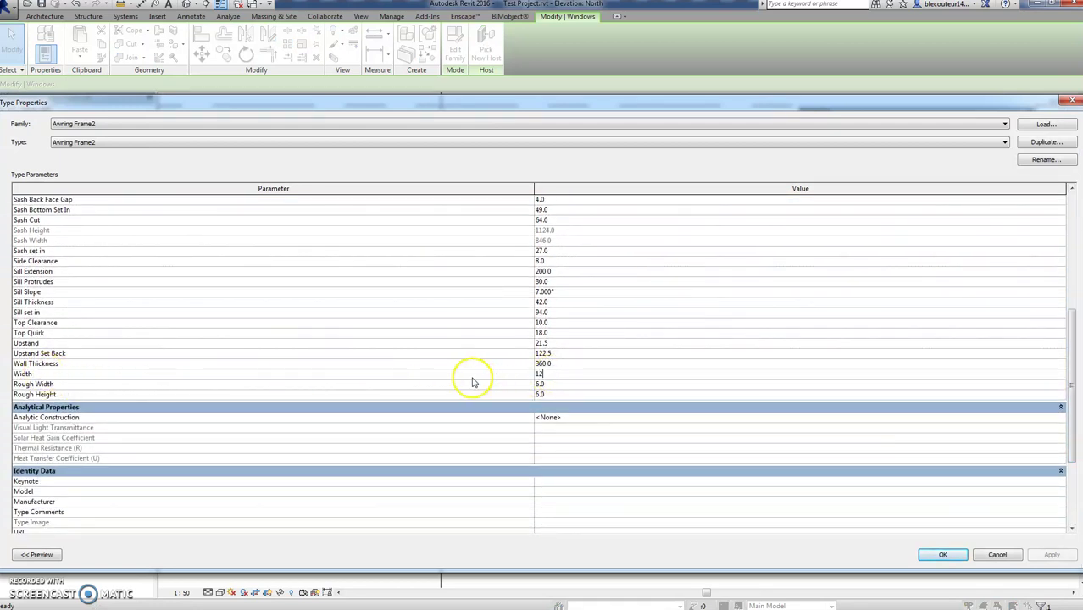
type("1200")
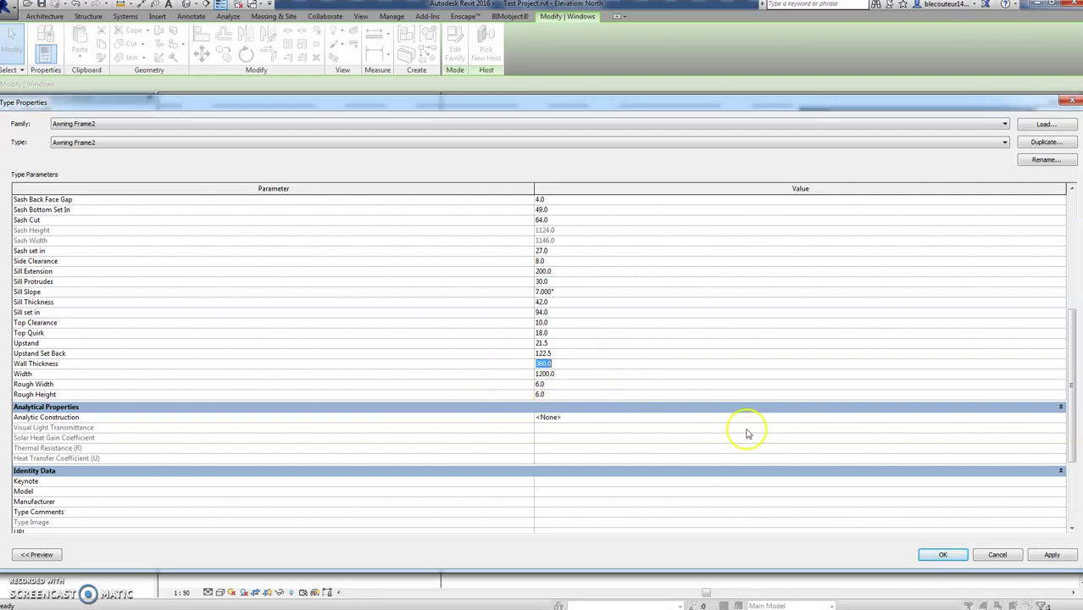
left_click(933, 555)
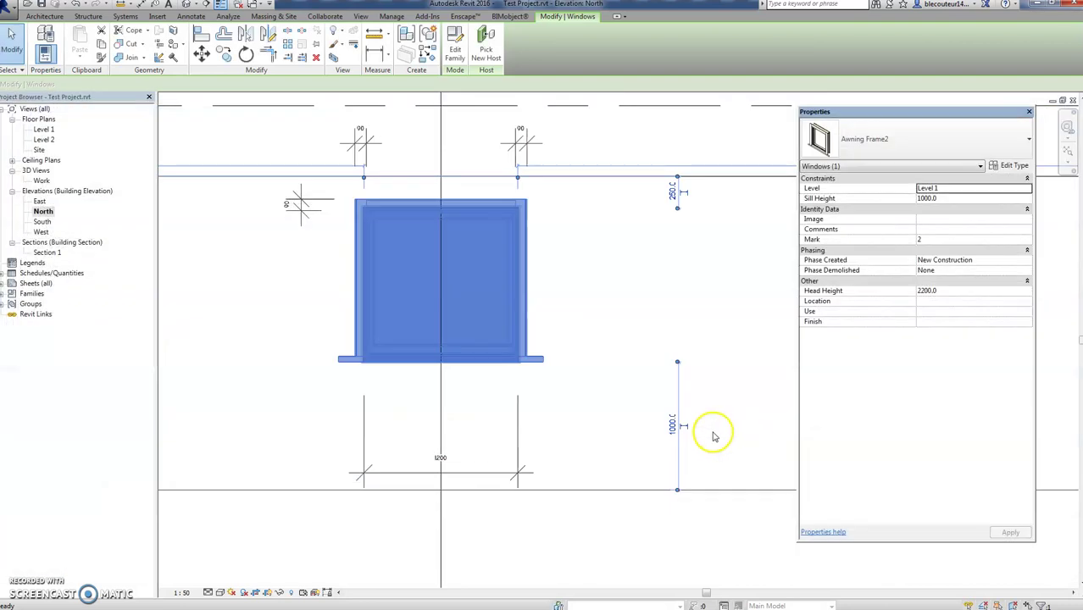
left_click(652, 359)
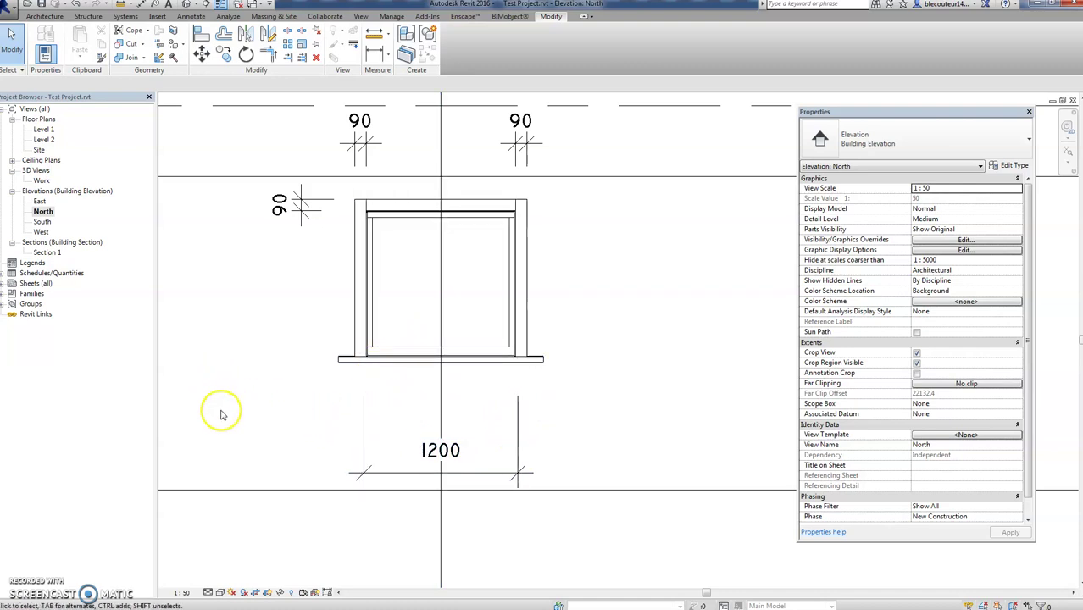
- Open the Level 1 floor plan and frame the Awning Frame2 window
double_click(44, 130)
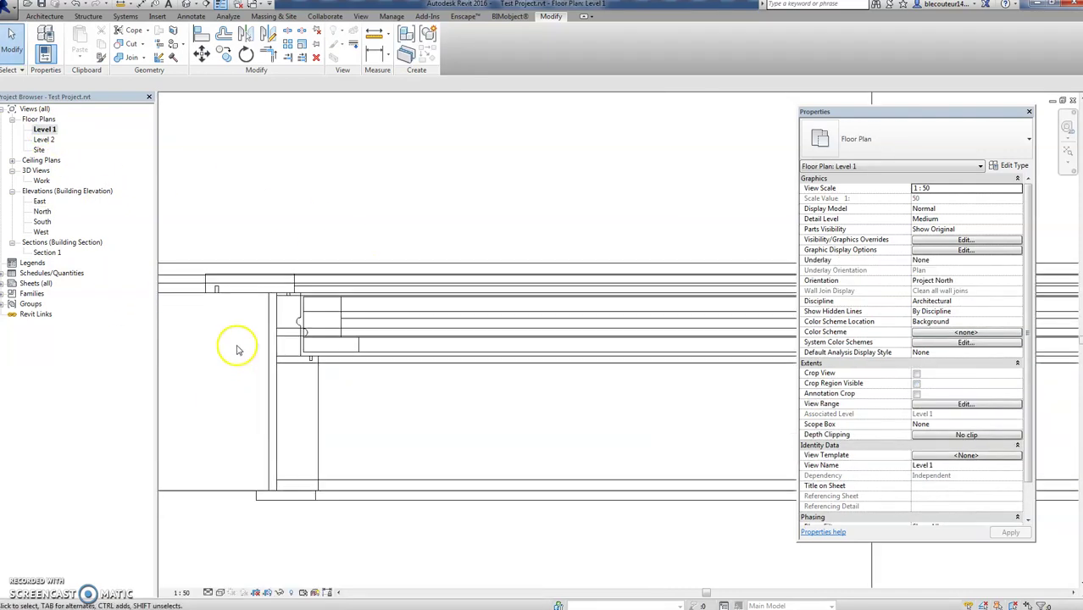
scroll(284, 312, "up", 1)
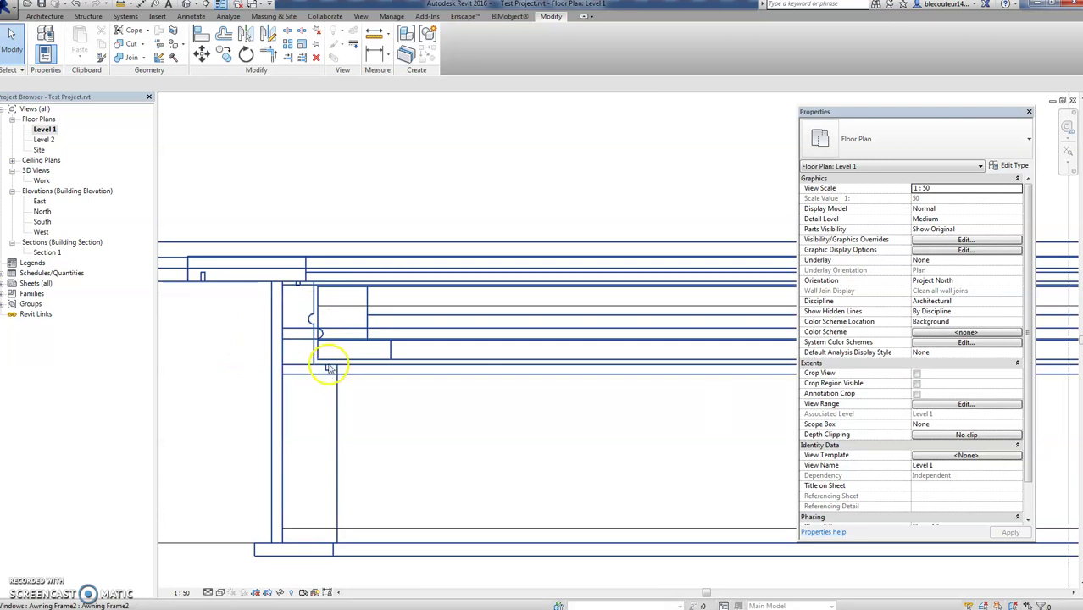
middle_click_drag(235, 316, 307, 356)
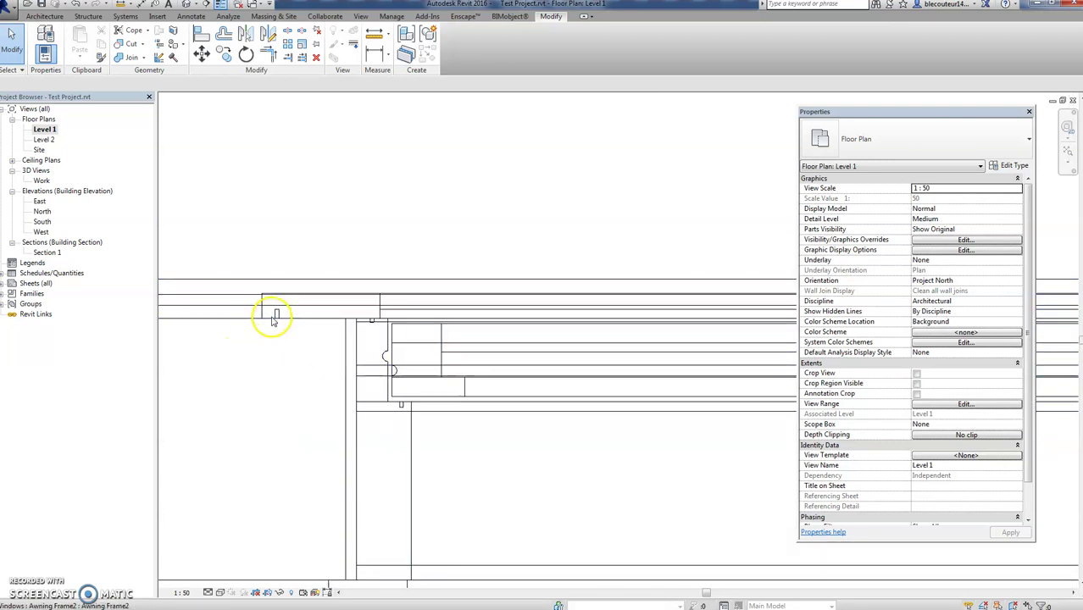
scroll(292, 313, "down", 2)
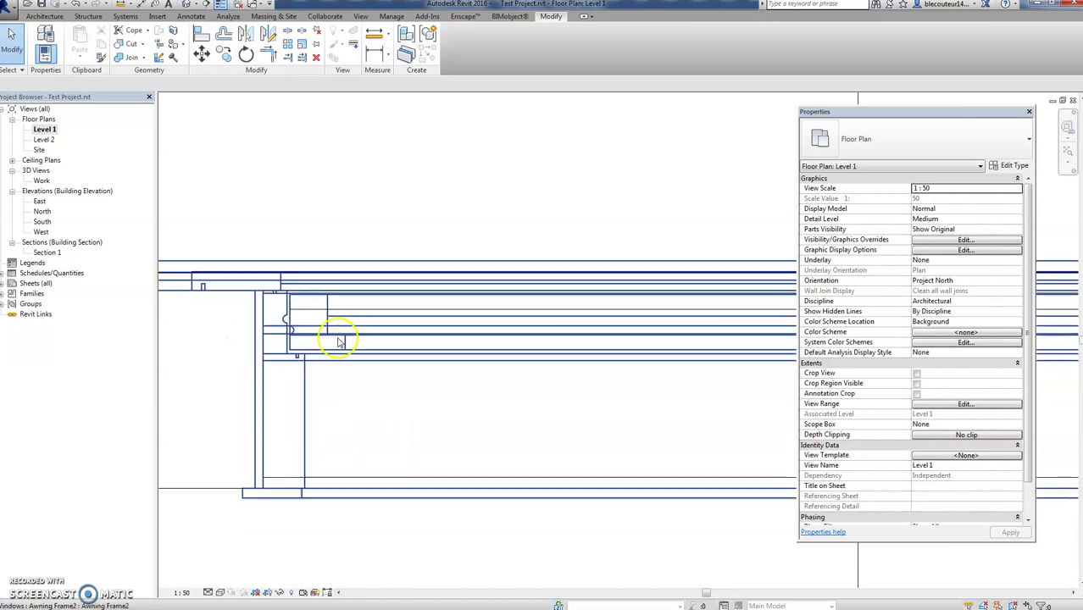
scroll(376, 390, "down", 1)
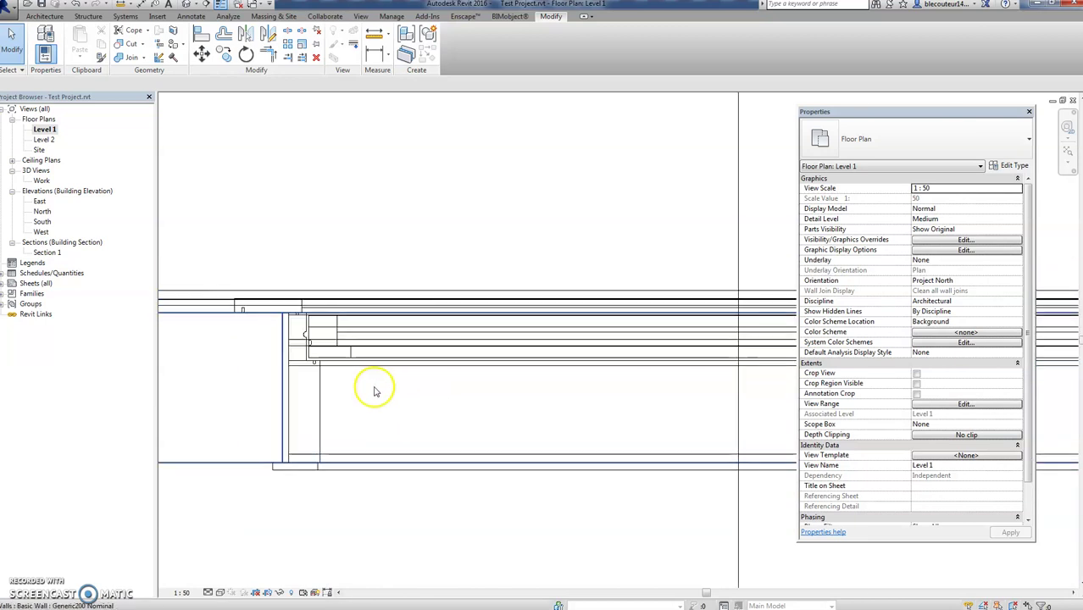
scroll(375, 391, "down", 1)
middle_click_drag(375, 392, 419, 354)
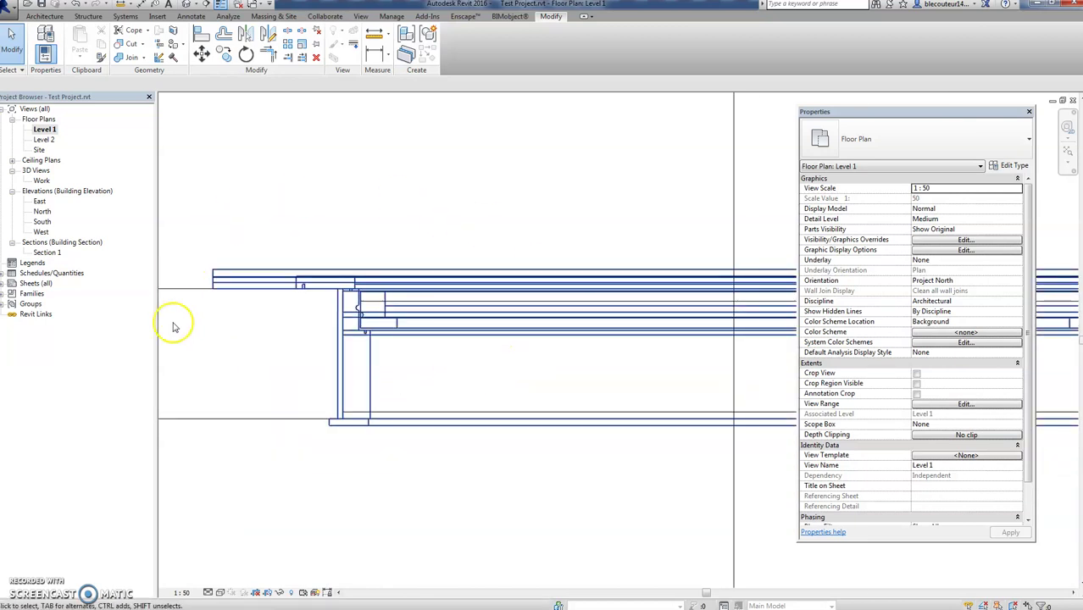
middle_click_drag(381, 270, 448, 301)
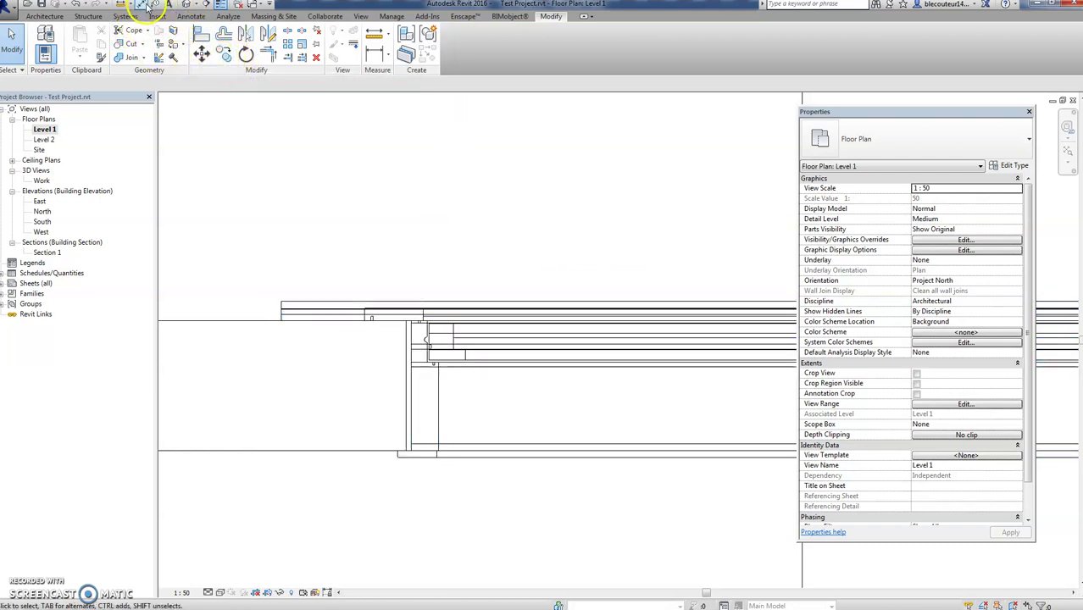
- Toggle Thin Lines off and back on to compare lineweights on the plan
left_click(220, 5)
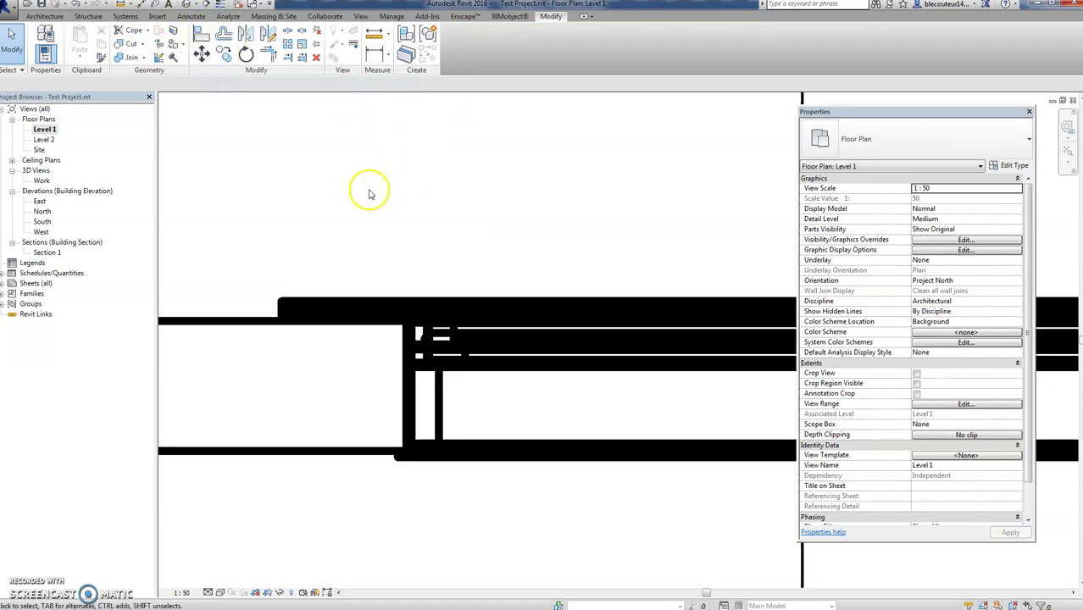
scroll(363, 194, "down", 1)
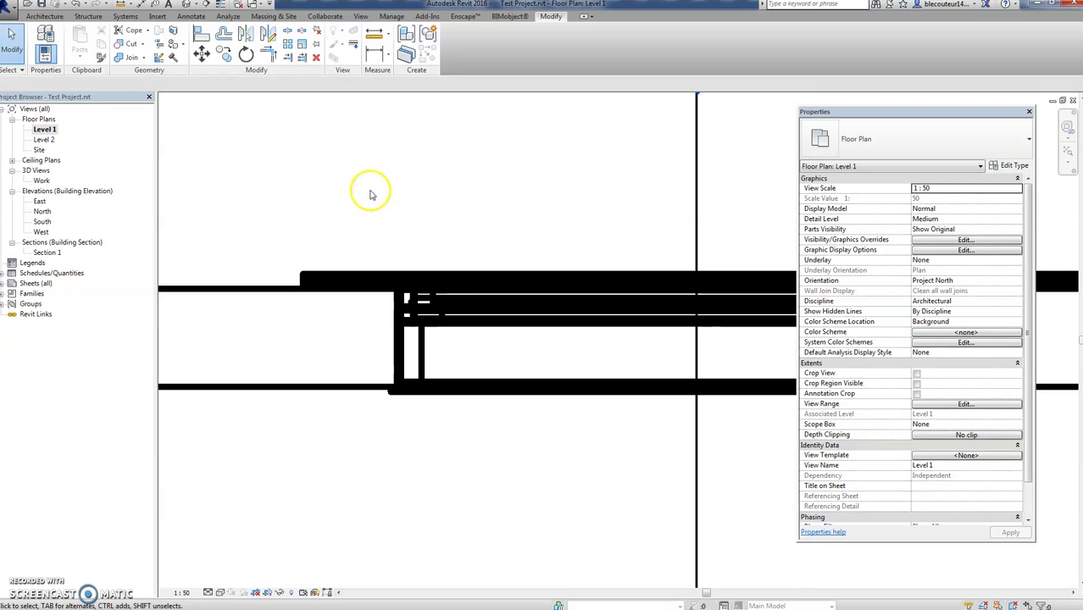
left_click(220, 4)
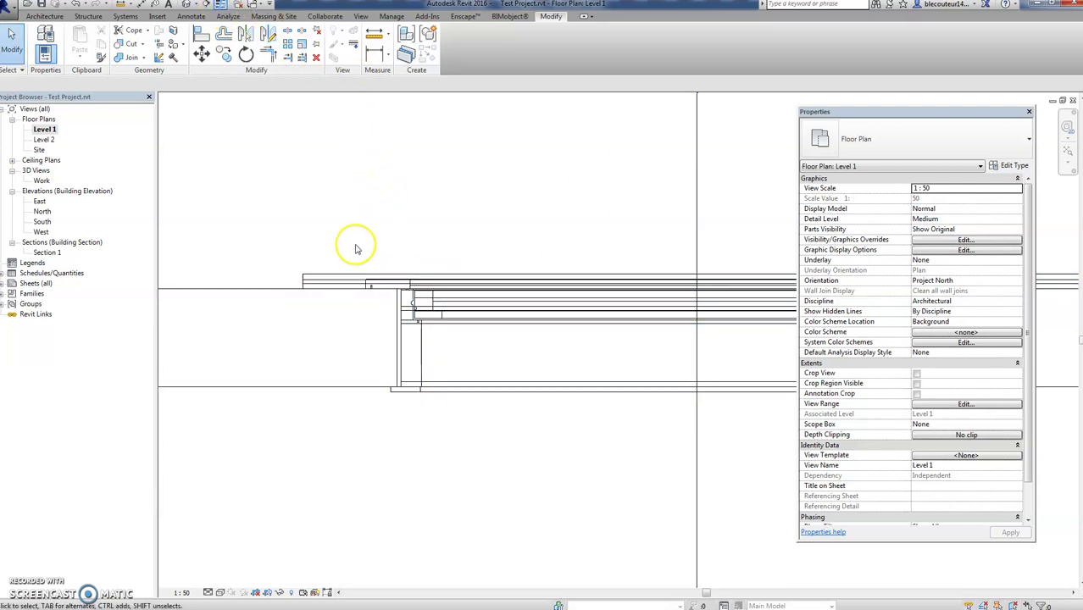
scroll(387, 235, "down", 3)
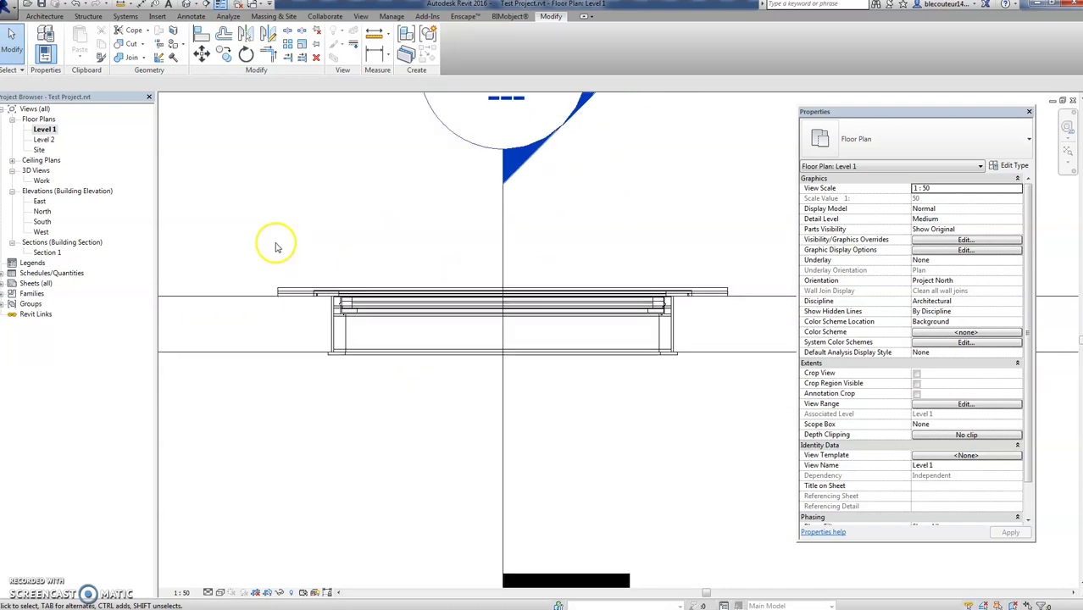
- Reopen Section 1 and zoom in on the sill of the 1200-tall window
double_click(47, 253)
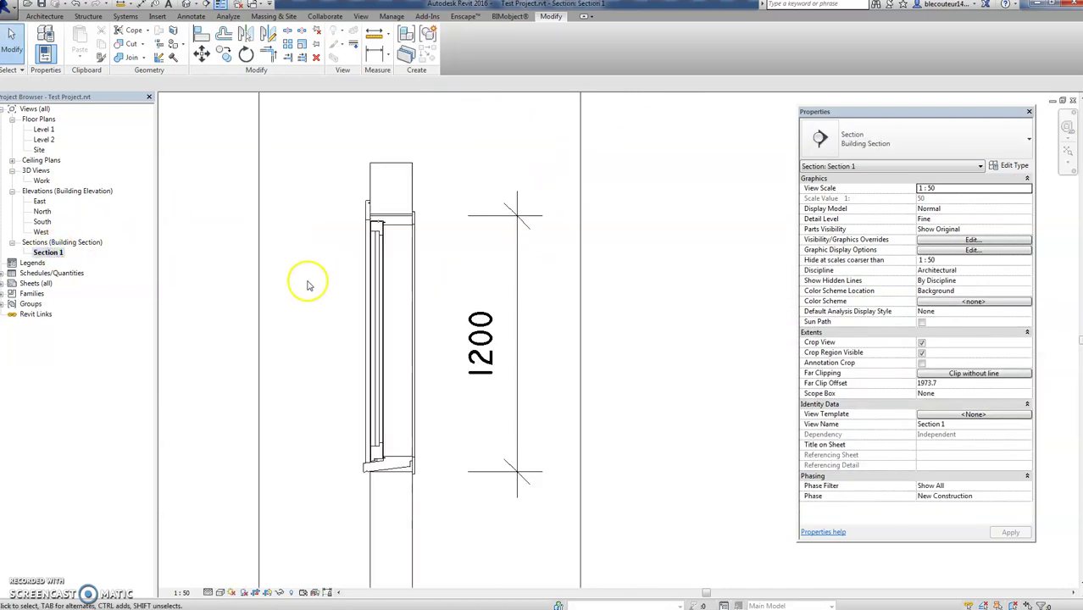
scroll(390, 475, "up", 5)
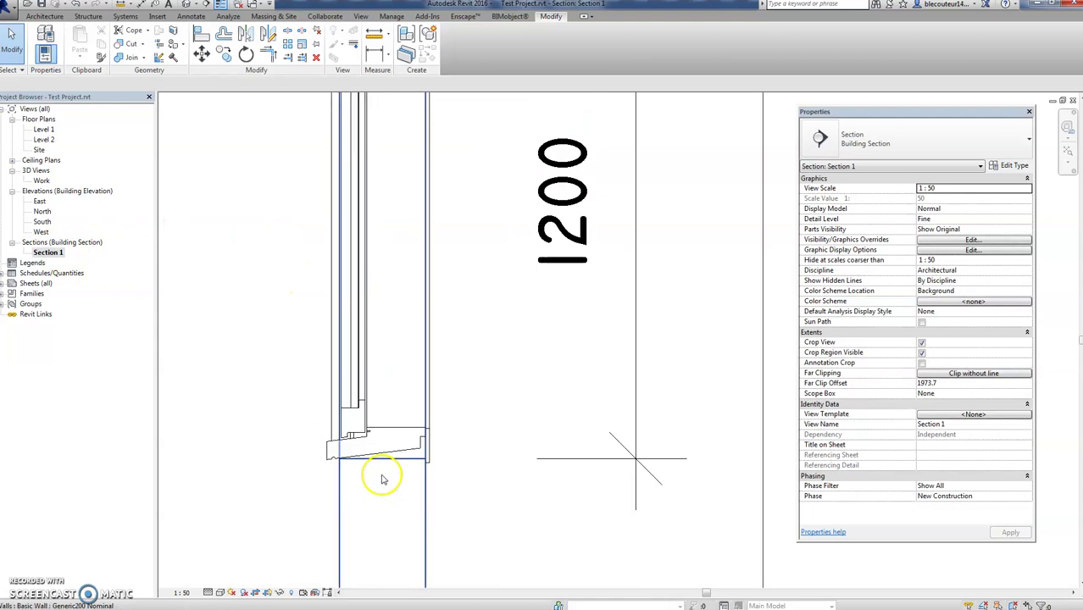
scroll(366, 463, "up", 2)
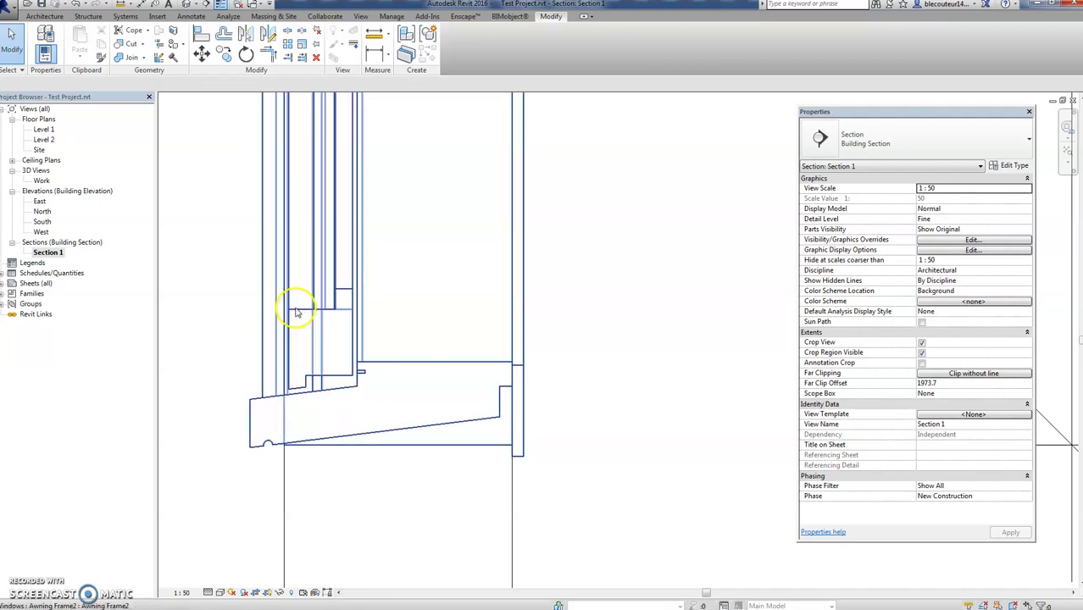
middle_click_drag(212, 315, 269, 342)
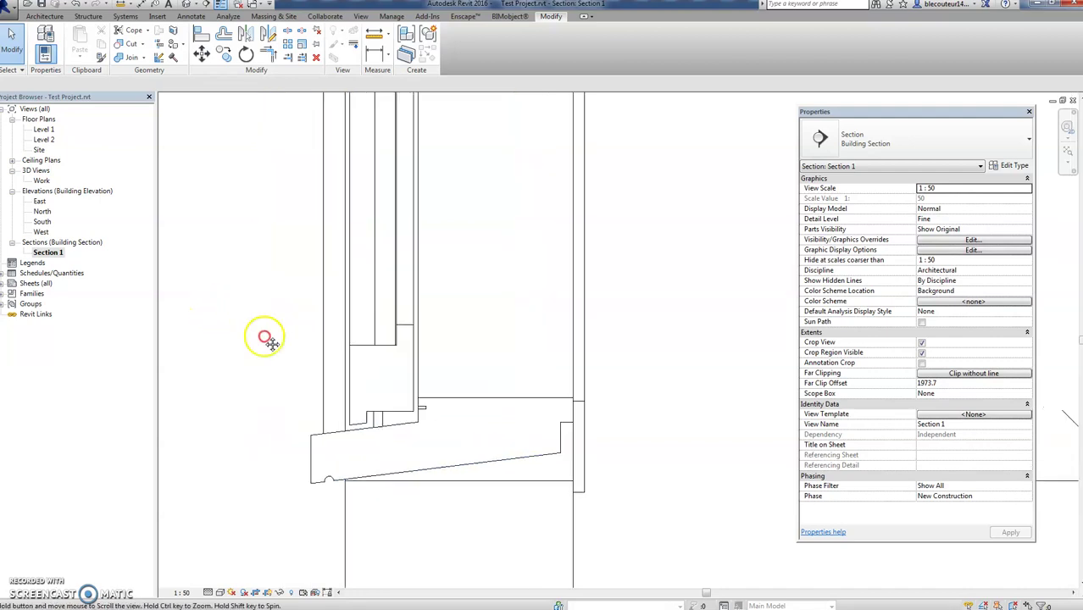
scroll(270, 342, "down", 2)
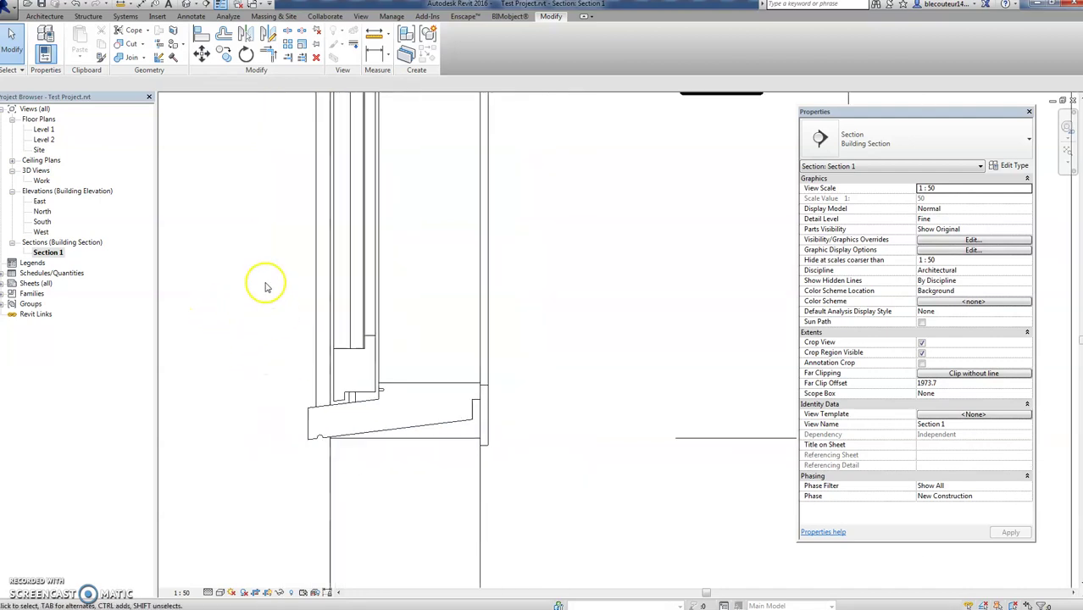
scroll(288, 326, "down", 5)
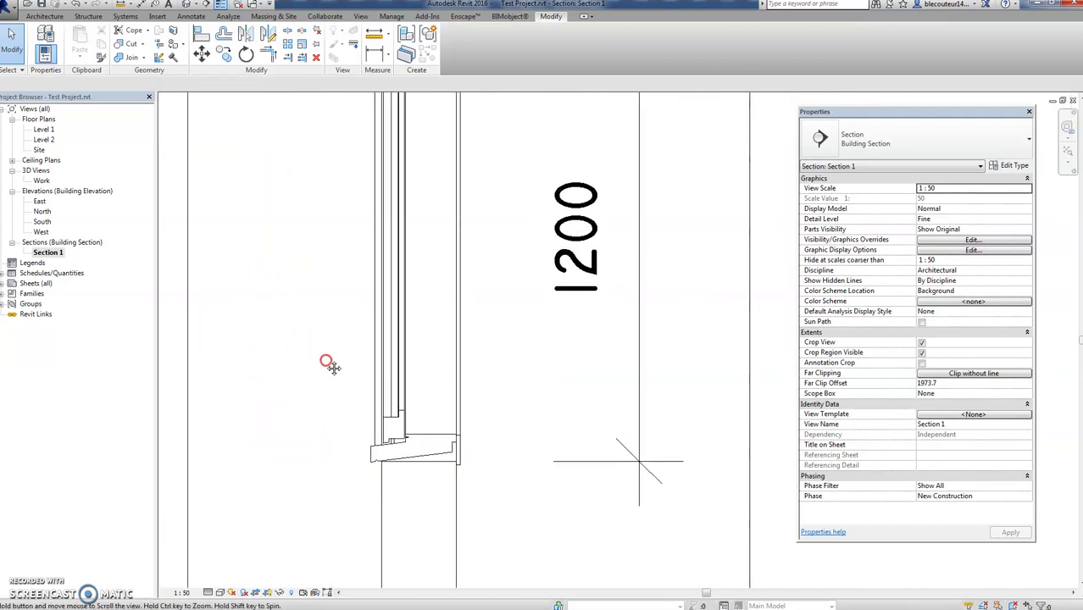
middle_click_drag(303, 352, 286, 372)
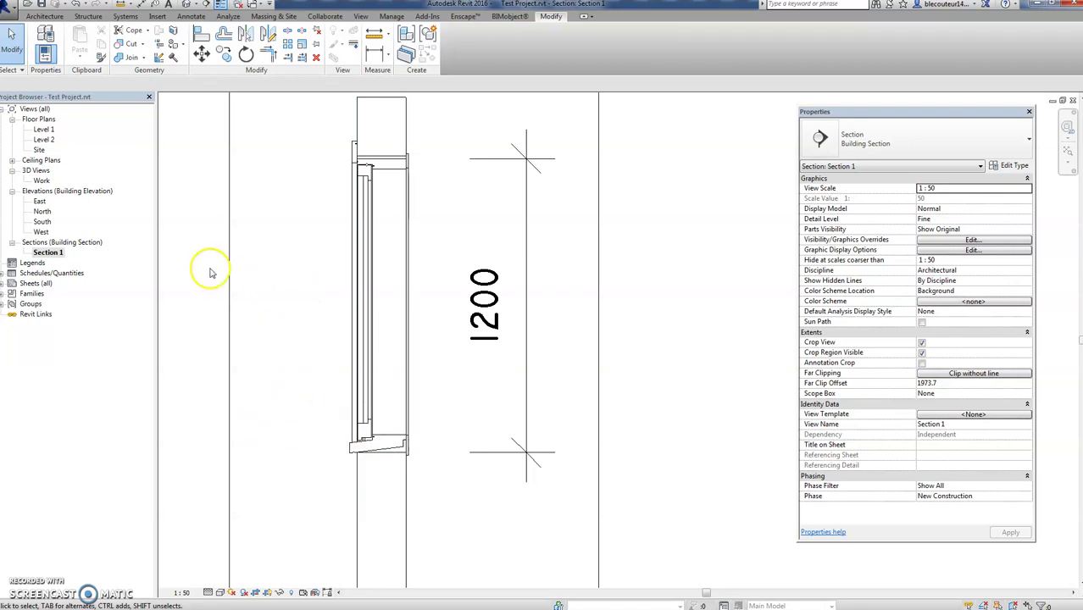
- In the Work 3D view, open the Material Browser for the window's BWindow Sill material
double_click(41, 180)
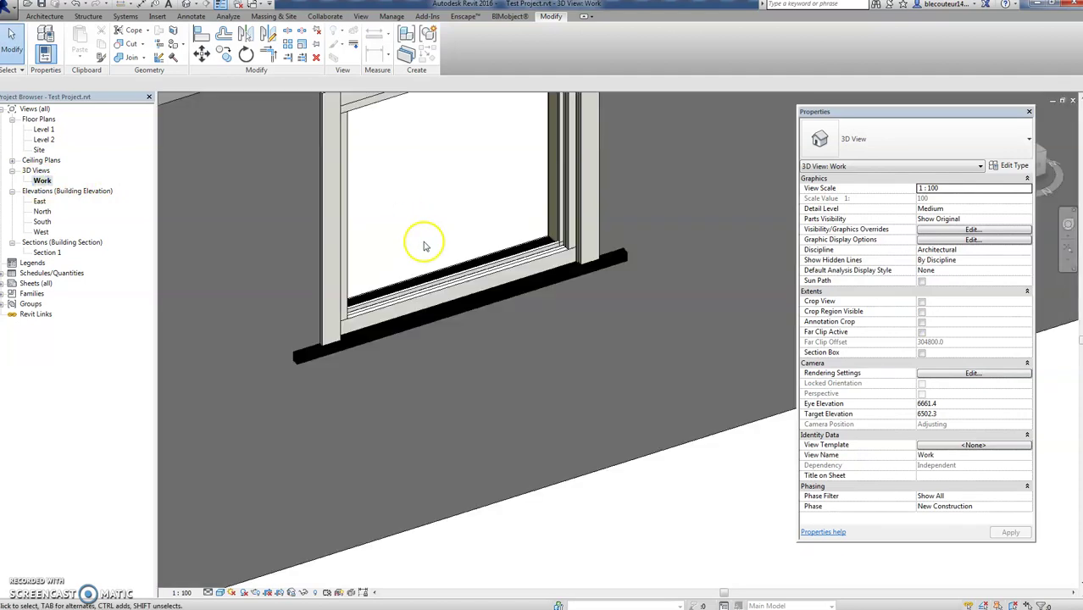
scroll(484, 285, "up", 4)
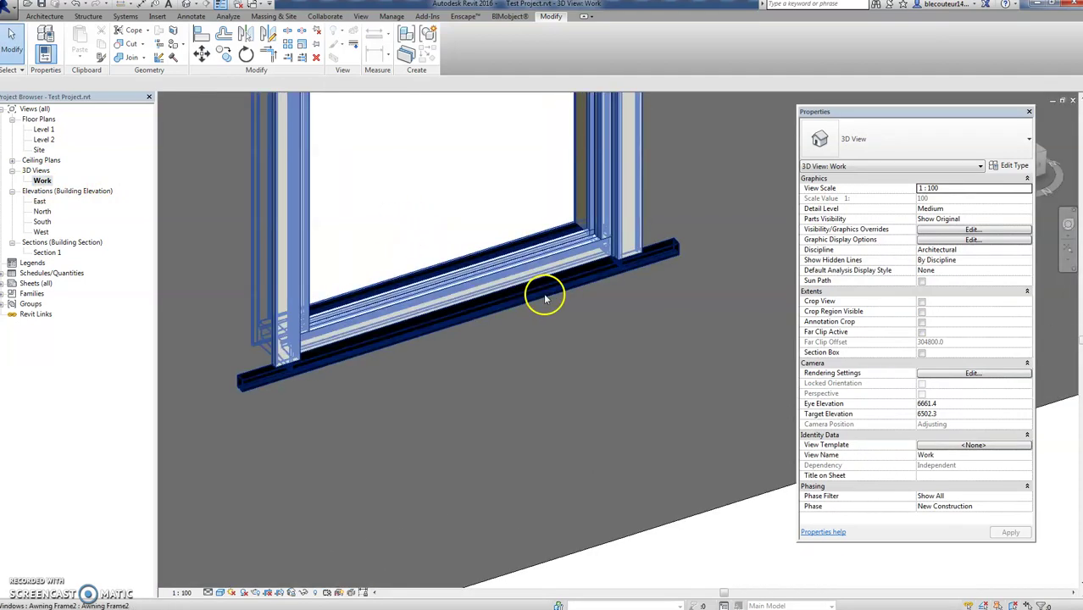
left_click(631, 247)
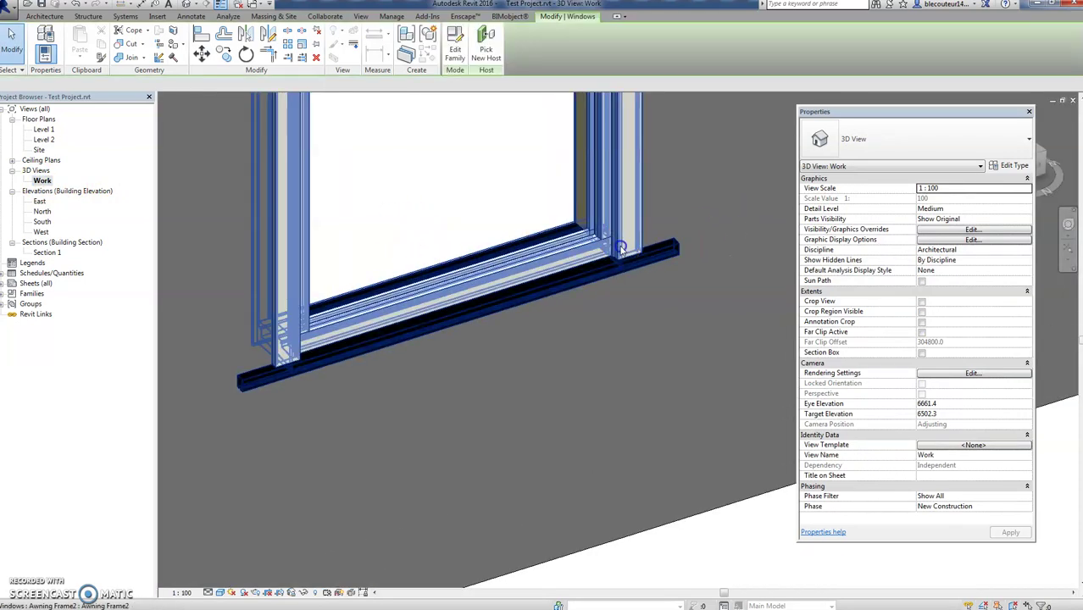
left_click(1010, 165)
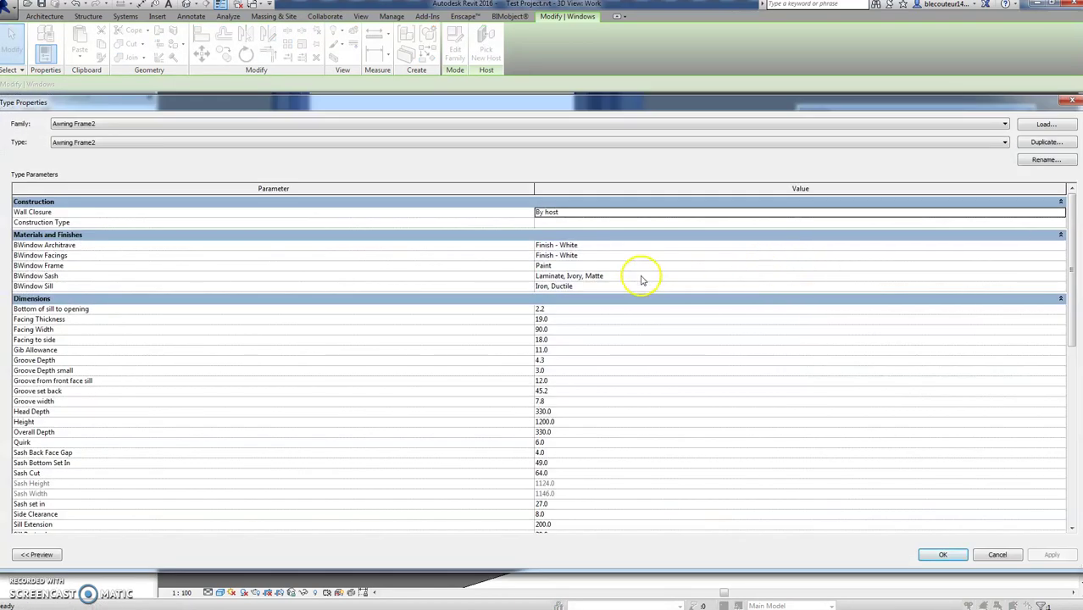
left_click(591, 287)
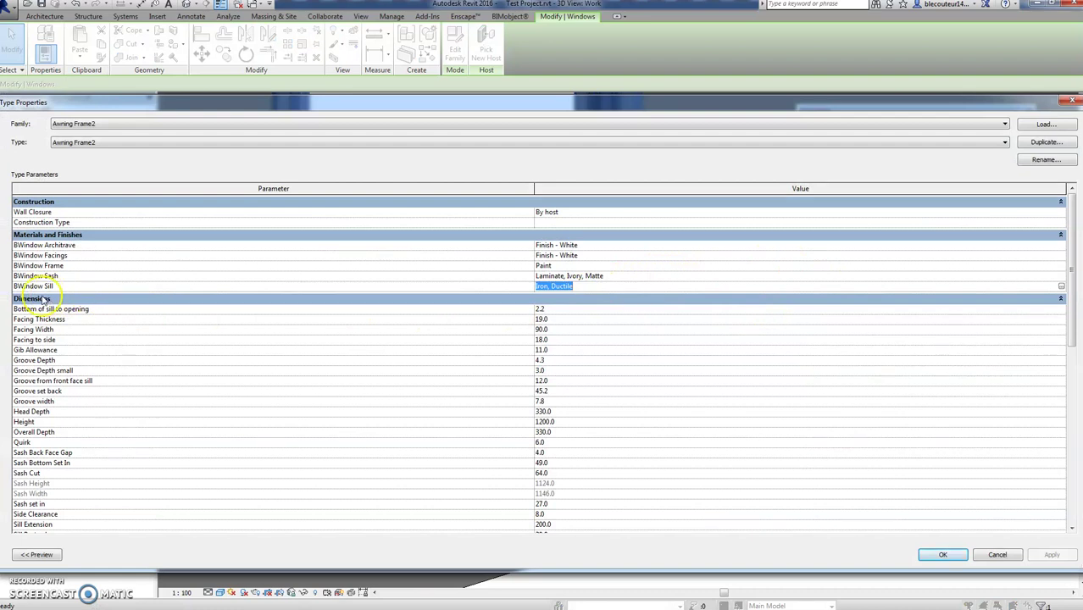
left_click(1061, 289)
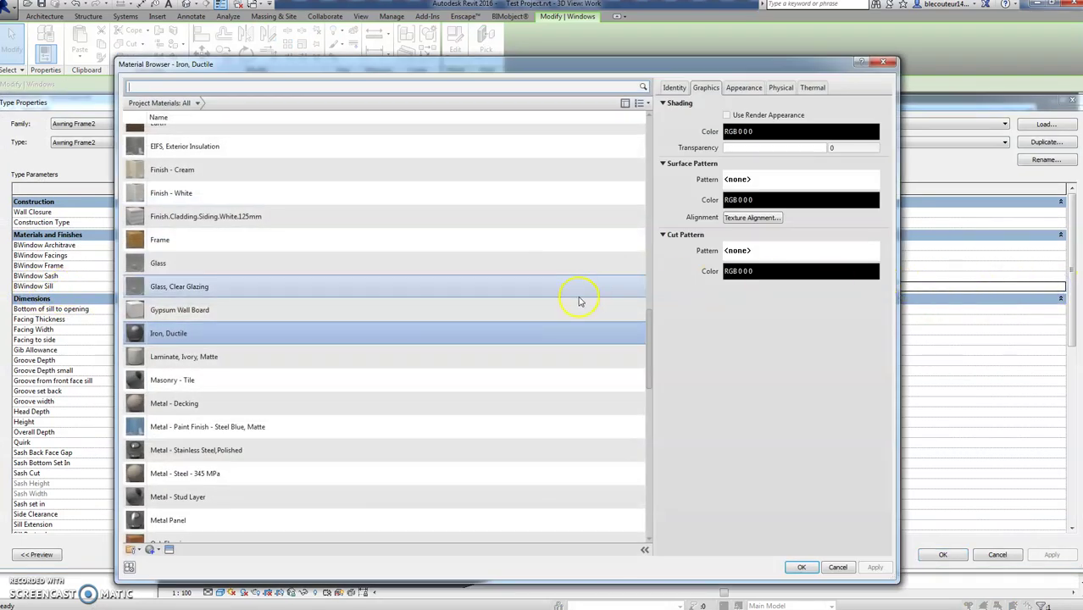
- Choose Finish - White in the Material Browser as the sill material
scroll(649, 330, "up", 3)
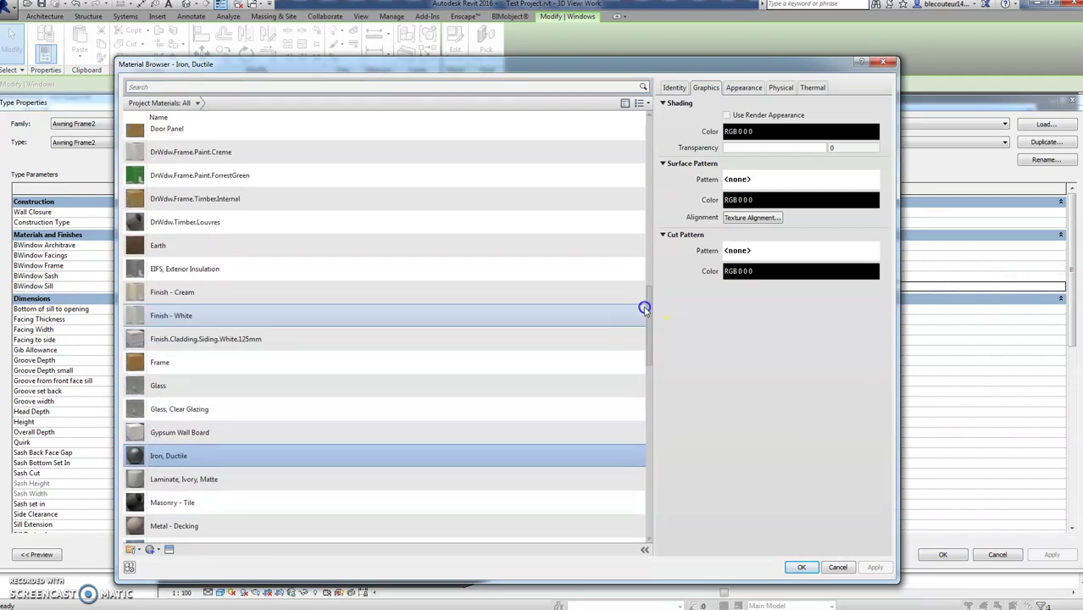
scroll(639, 291, "down", 3)
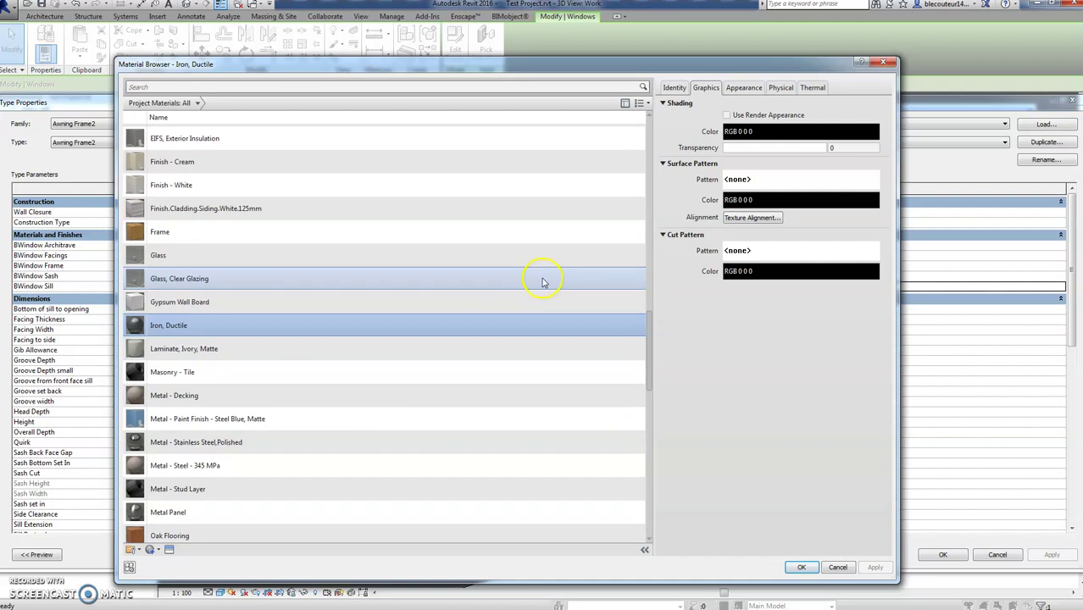
left_click(170, 185)
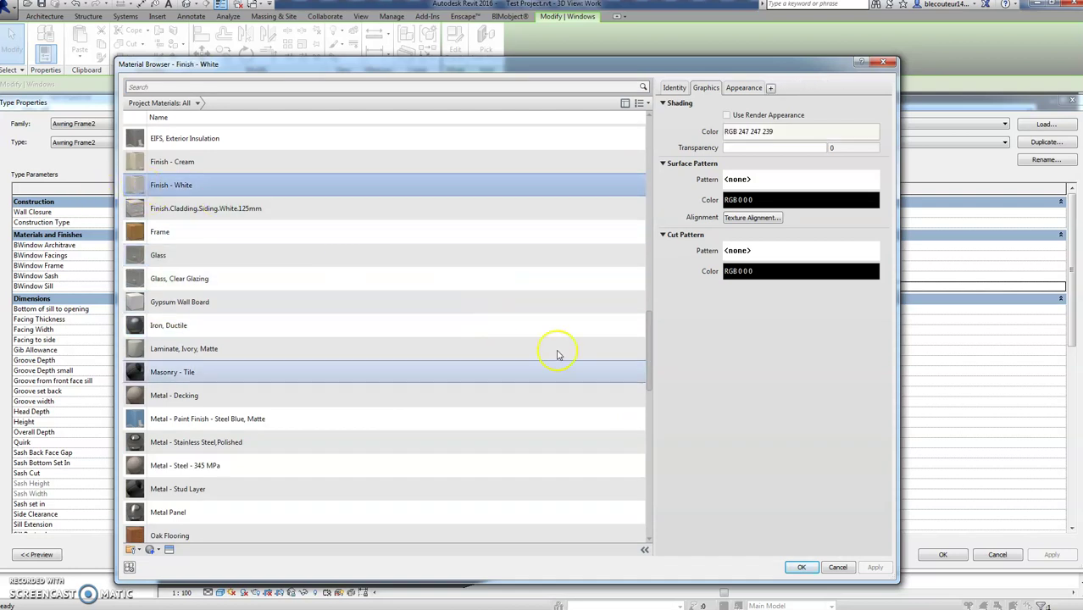
left_click(801, 567)
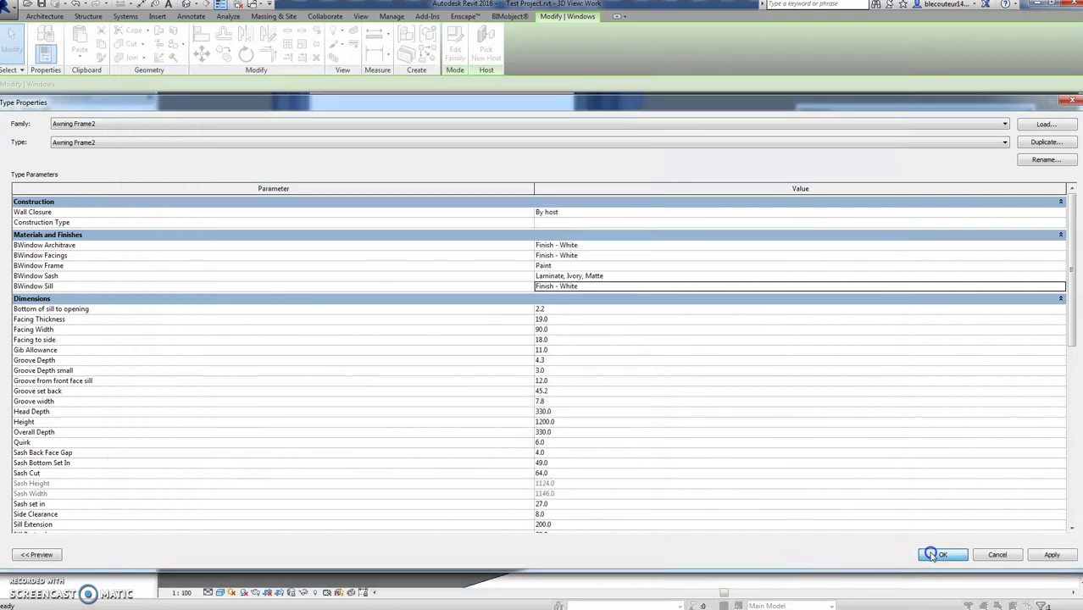
- Accept the Finish - White sill material and orbit and zoom the 3D view onto the window
key("Return")
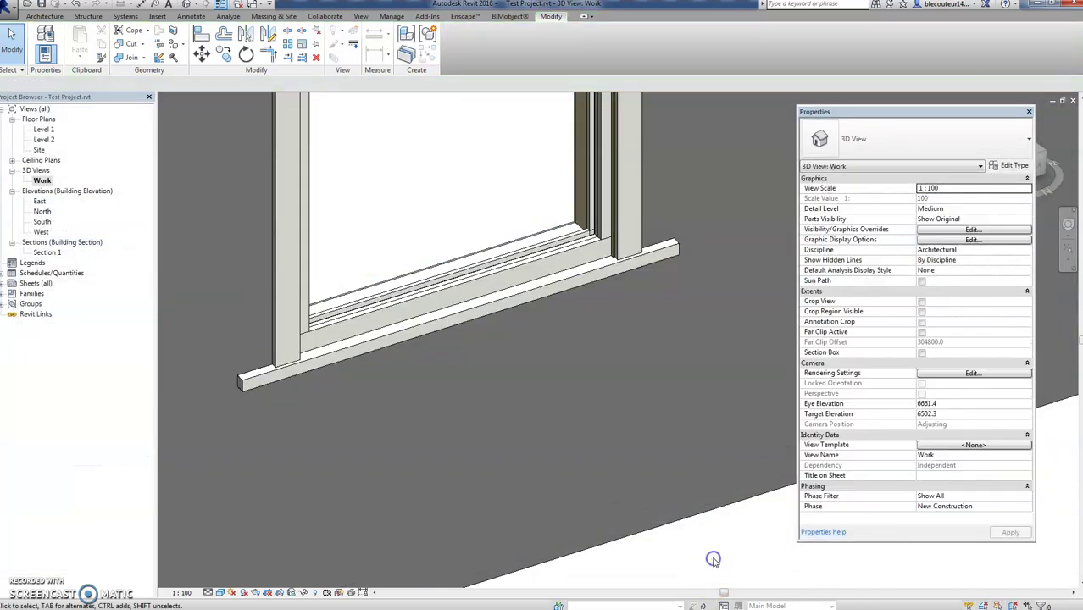
middle_click_drag(673, 404, 549, 405, "shift")
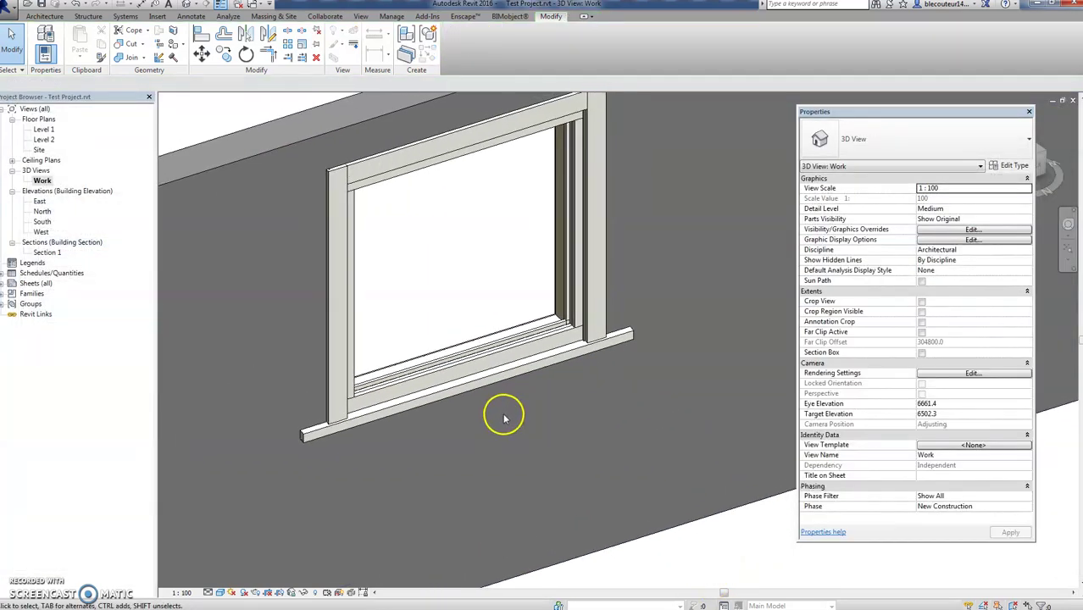
scroll(428, 387, "up", 2)
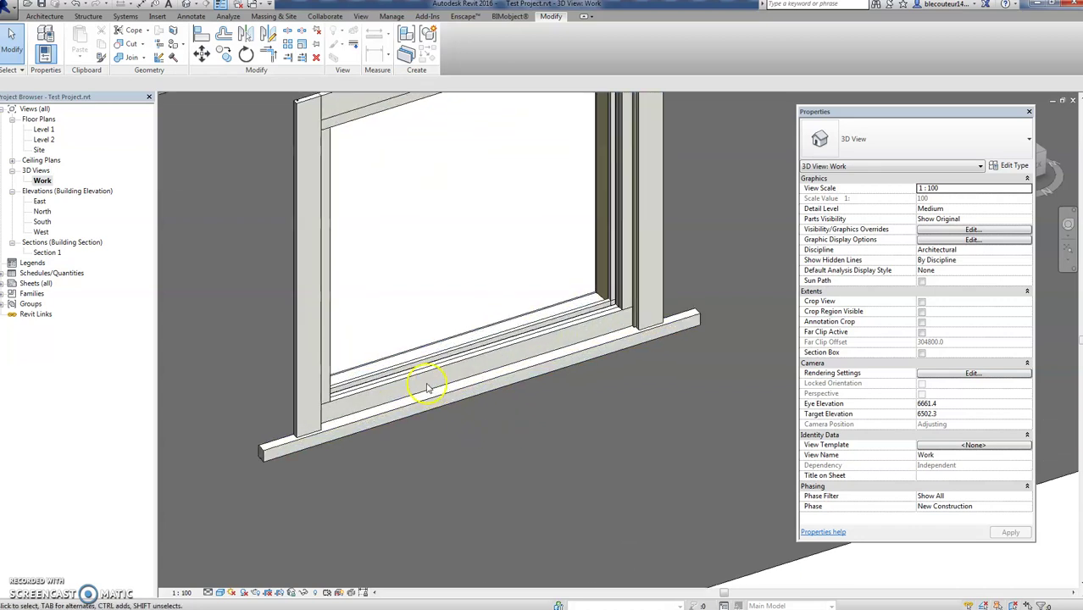
- Change the Awning Frame2 type's Facing Width from 90 to 120 in Type Properties
left_click(320, 200)
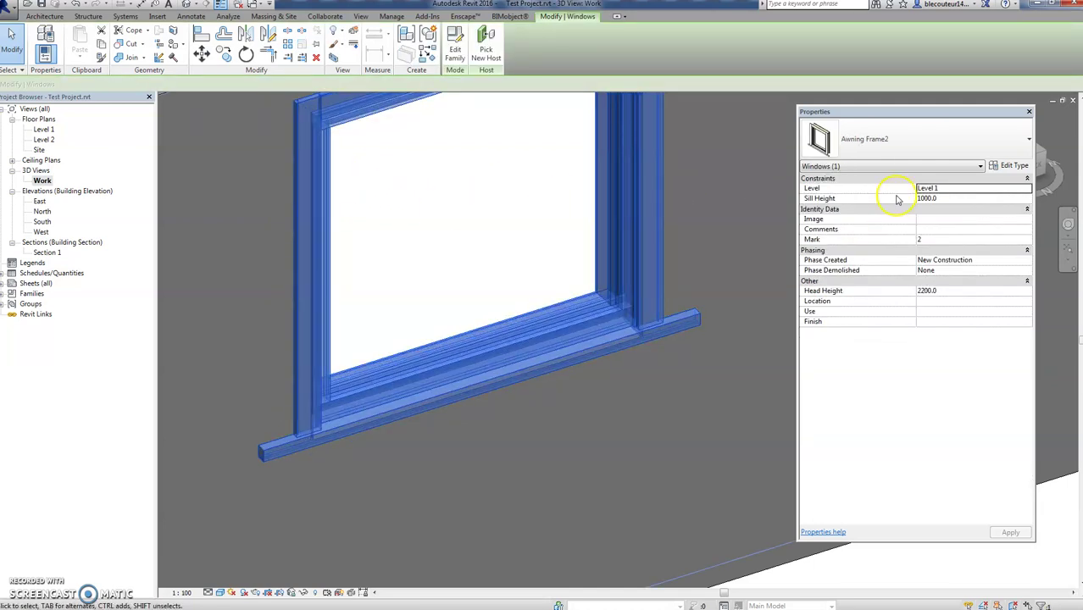
left_click(1014, 165)
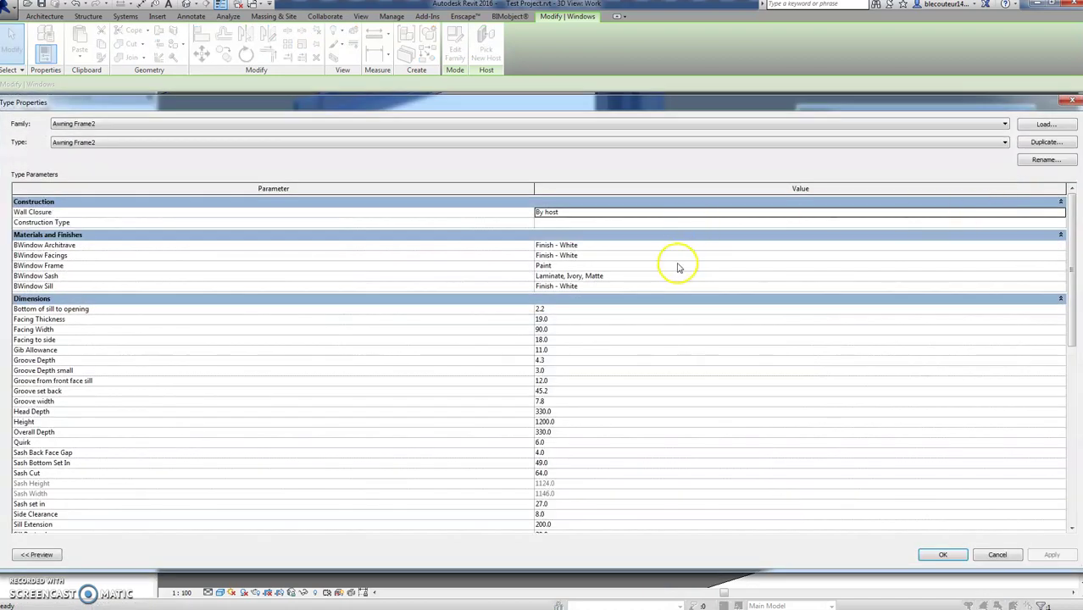
left_click(565, 330)
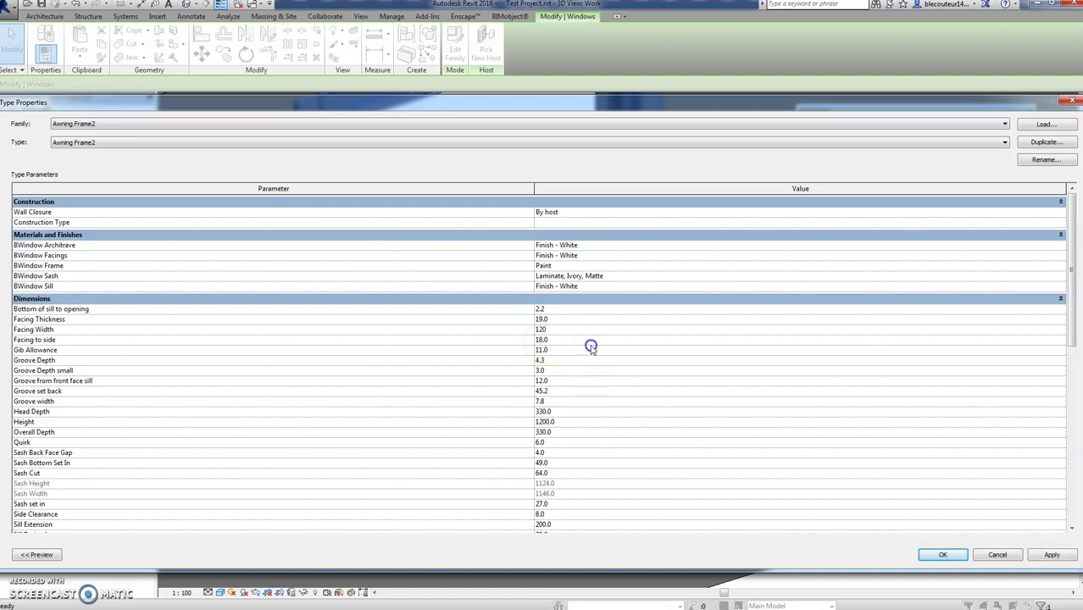
left_click(939, 555)
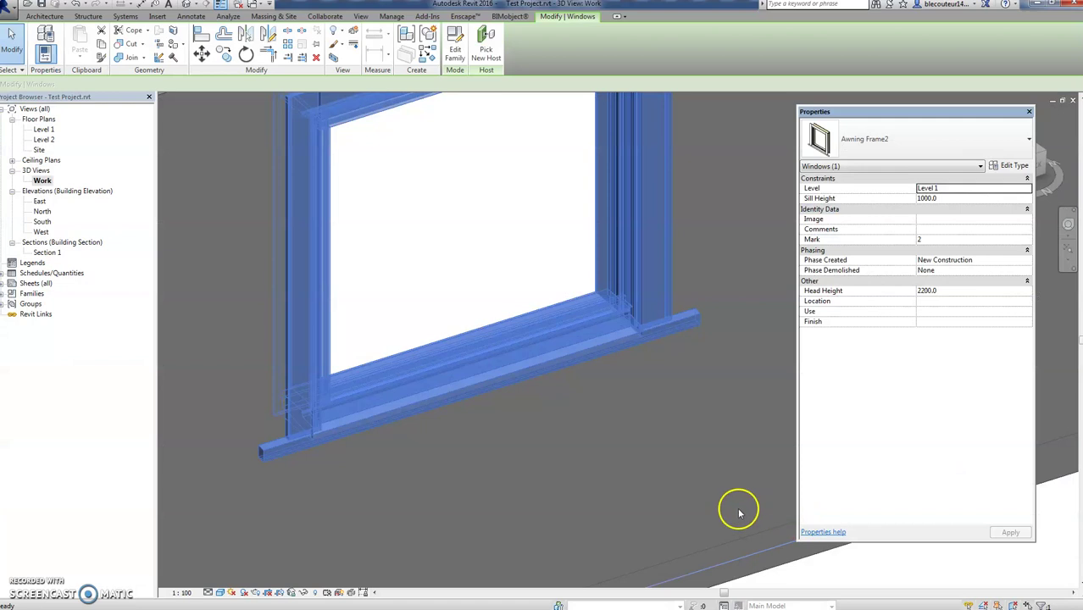
left_click(631, 474)
scroll(697, 504, "down", 2)
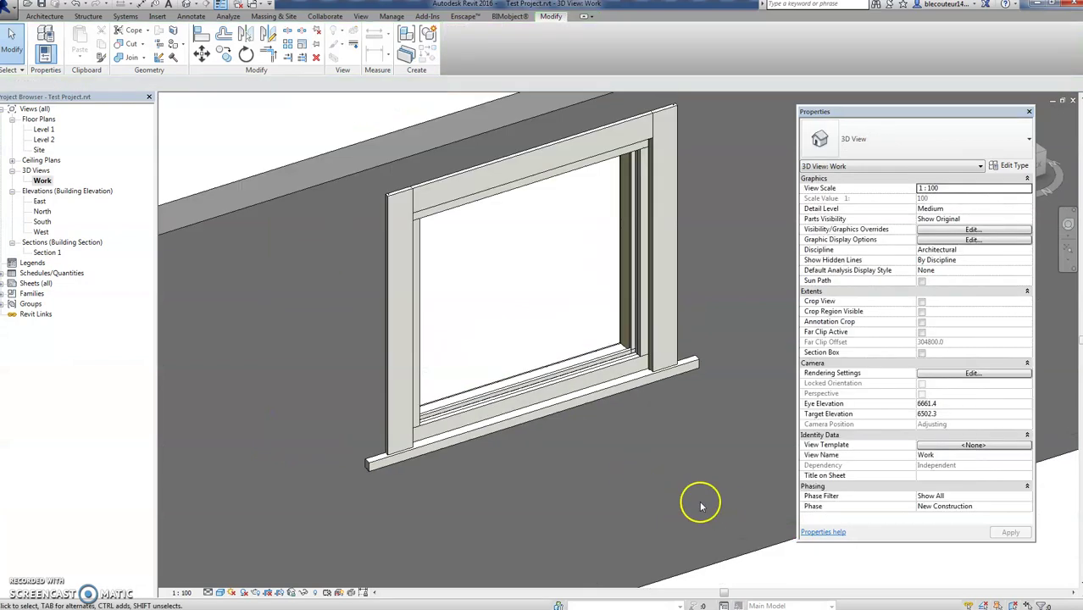
- Open the North elevation from the Project Browser to see the 120 facing dimensions
double_click(42, 212)
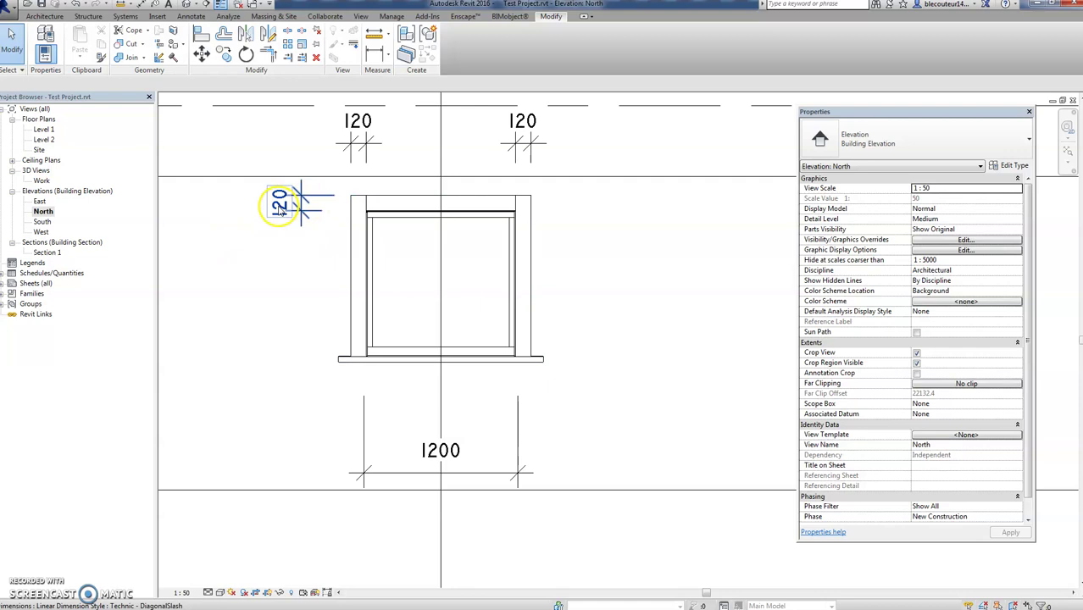